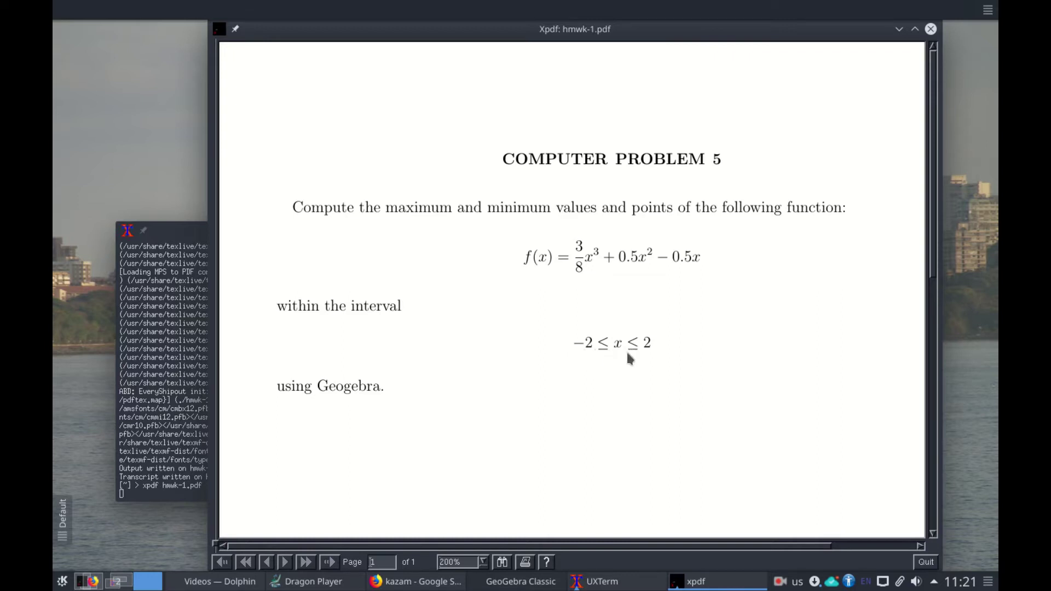
# Enter f(x) = 3/8x³ + 0.5x² − 0.5x in the Input bar to draw the cubic curve
pyautogui.click(521, 583)
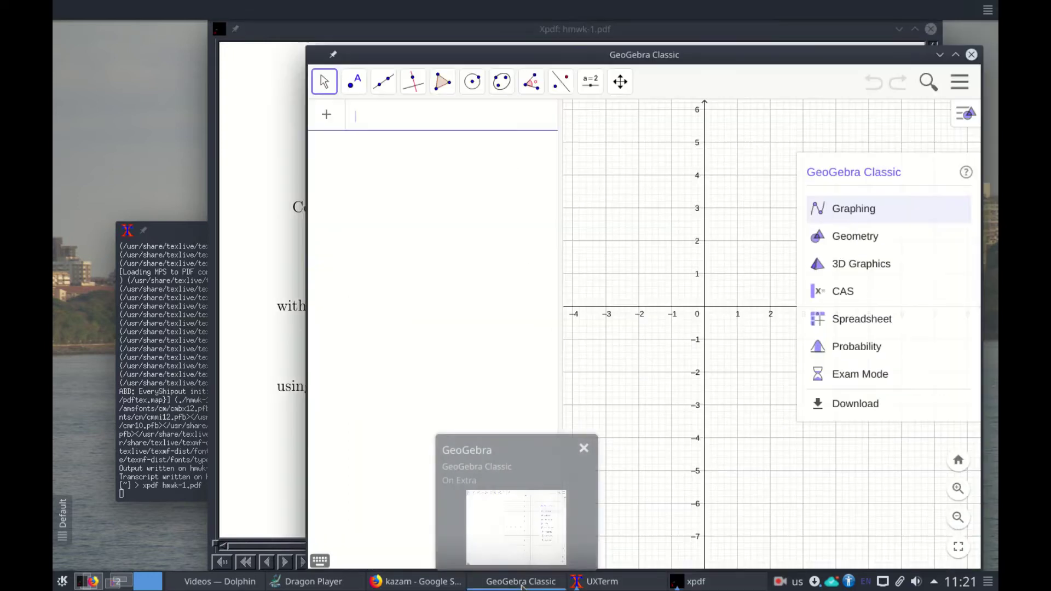
pyautogui.click(783, 435)
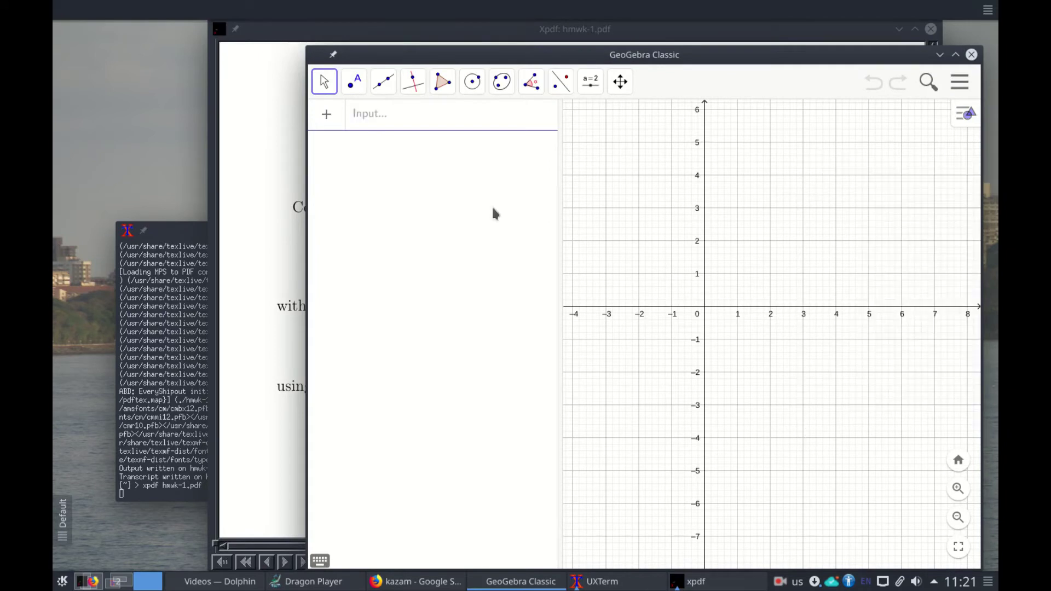
pyautogui.click(388, 116)
pyautogui.write('f(x')
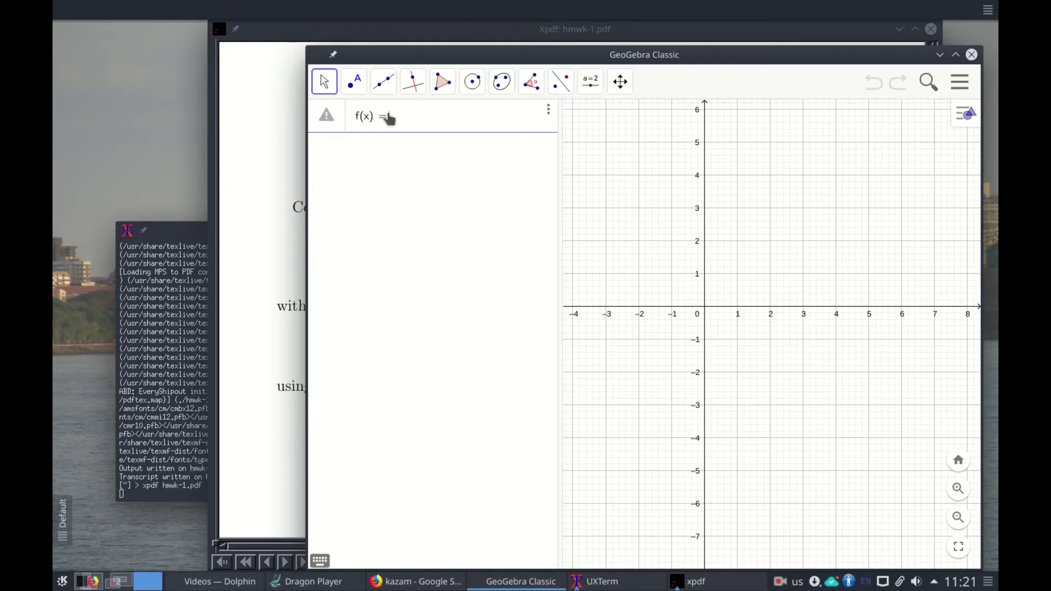
pyautogui.write(') = 3')
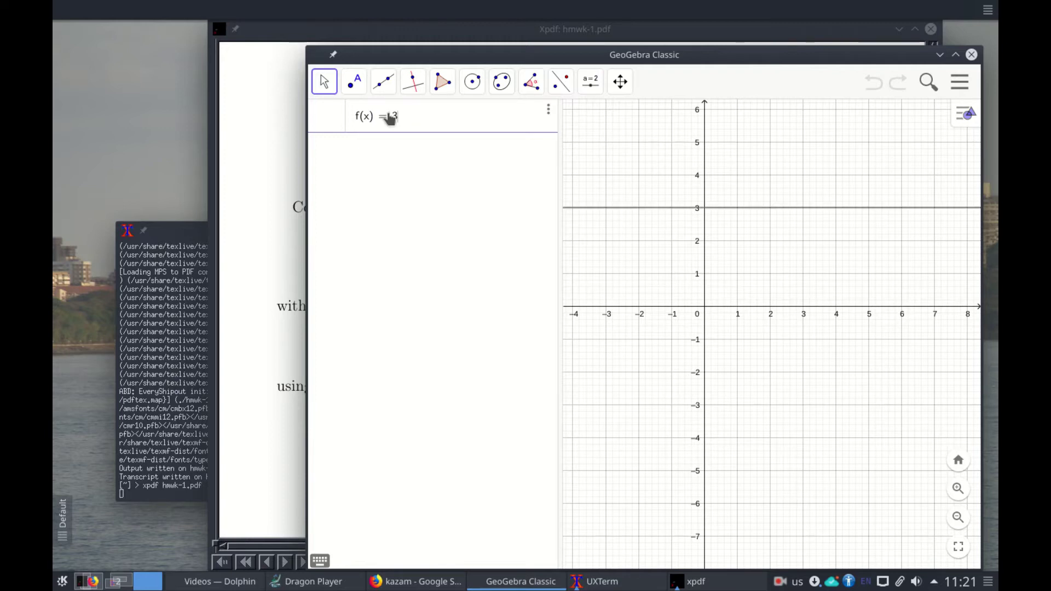
pyautogui.write('/8')
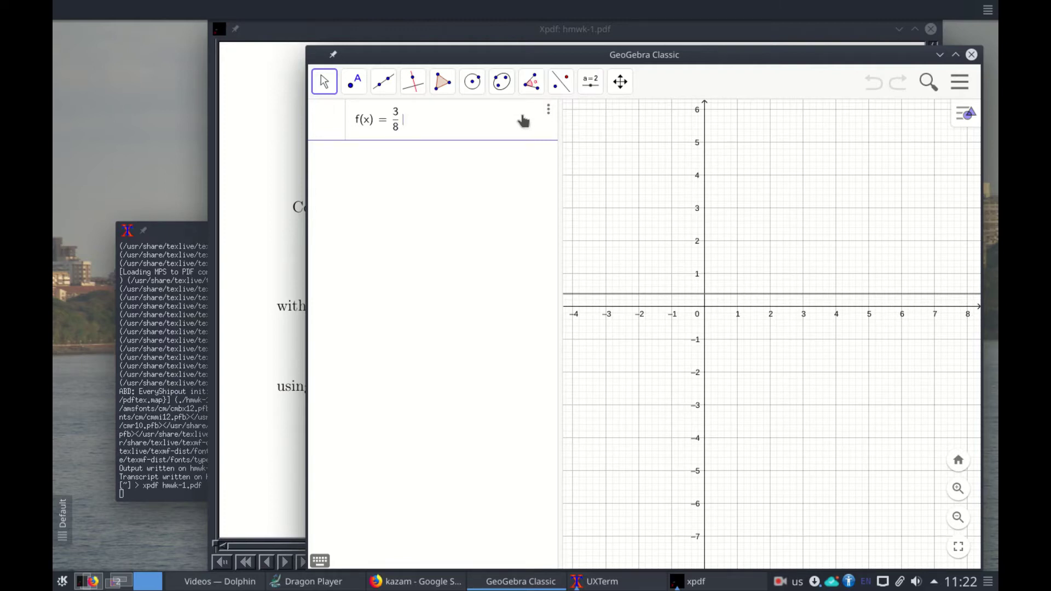
pyautogui.write('x')
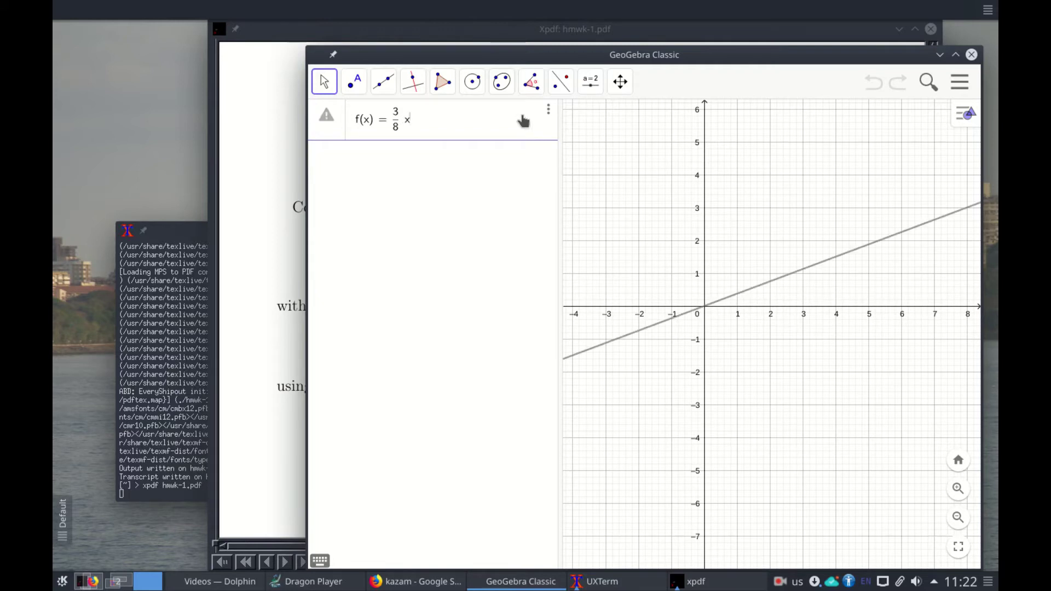
pyautogui.write('3')
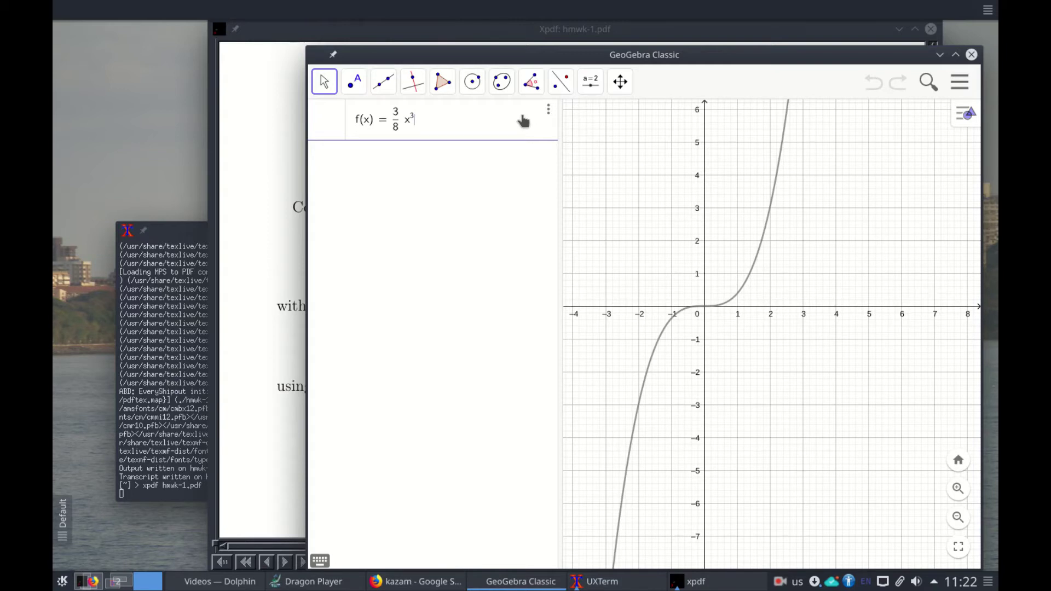
pyautogui.write('+0.5')
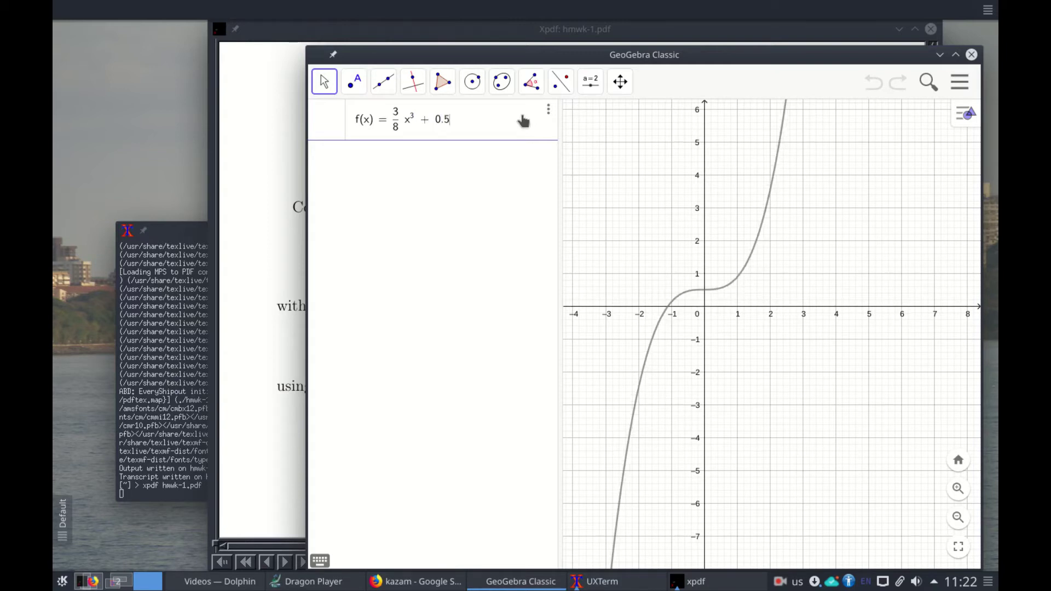
pyautogui.write('x')
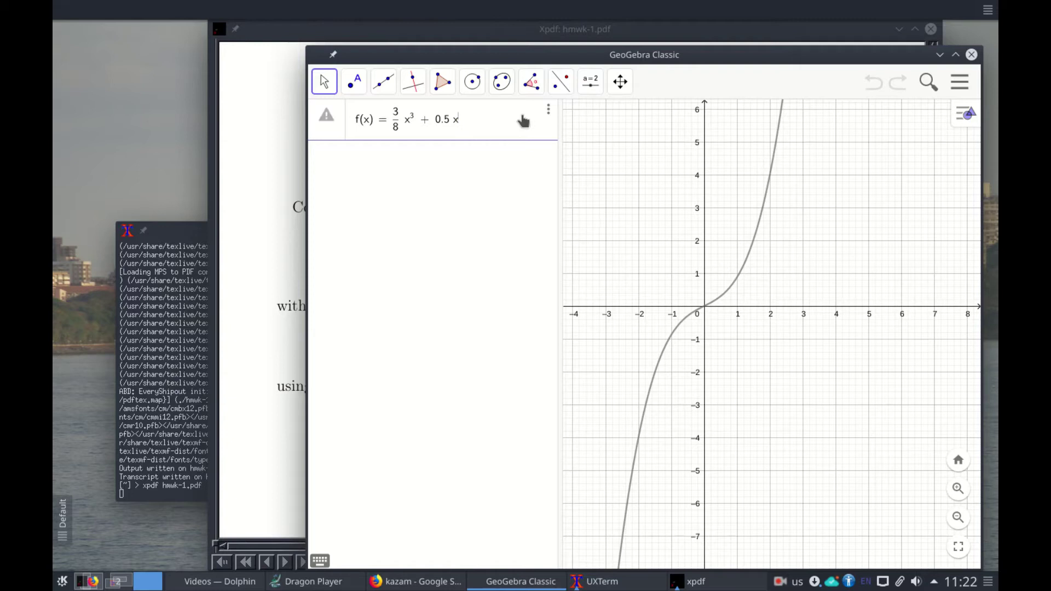
pyautogui.write('^2')
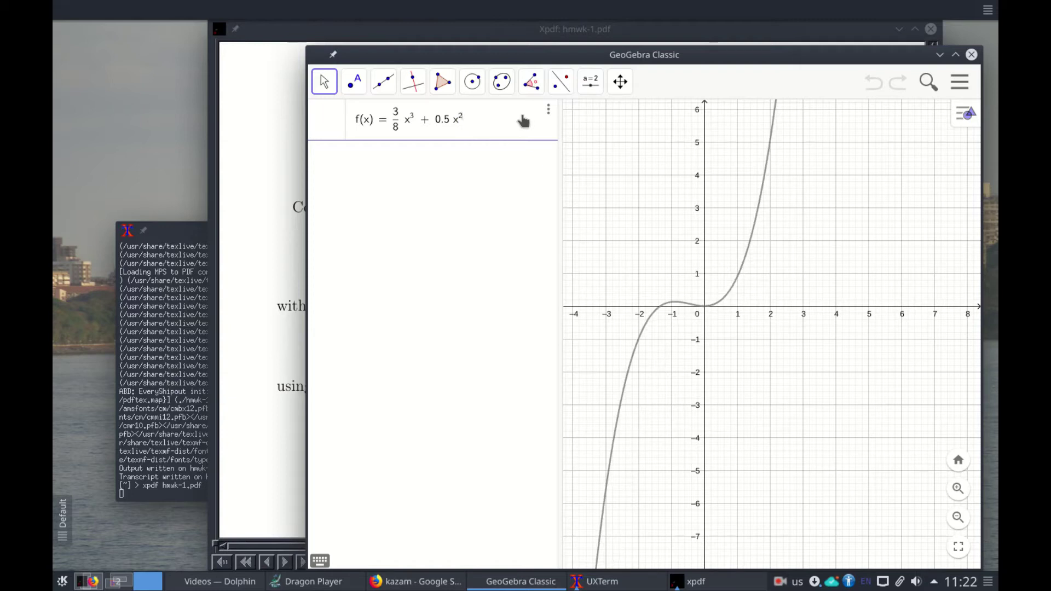
pyautogui.press('Right')
pyautogui.write('-0.5')
pyautogui.write('x')
pyautogui.press('Return')
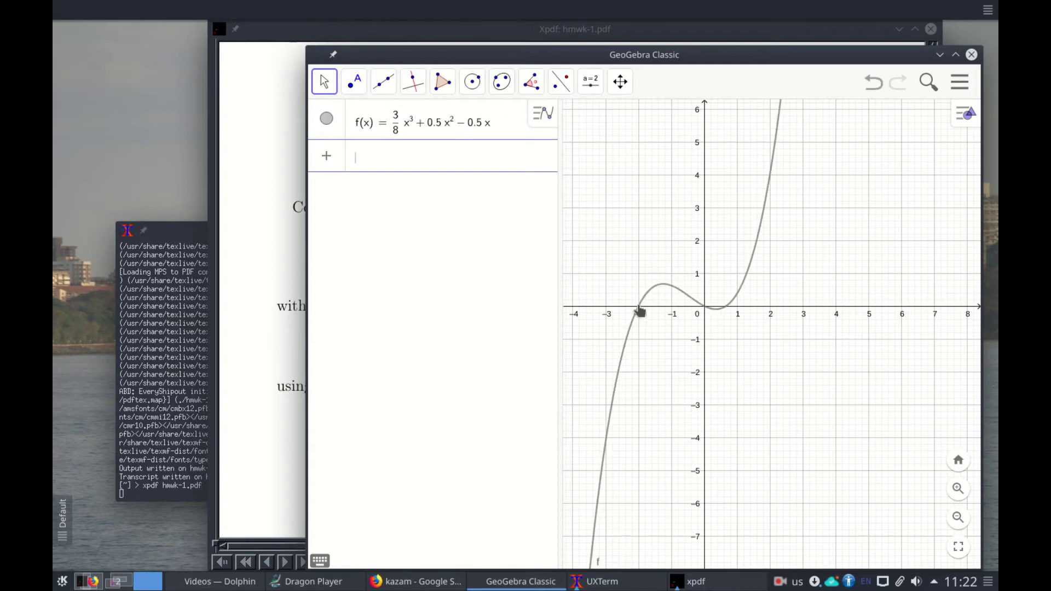
# Zoom in near the origin and pan so the hump near x = −1.2 and dip near x = 0.4 are centred
pyautogui.moveTo(684, 245); pyautogui.dragTo(728, 245)
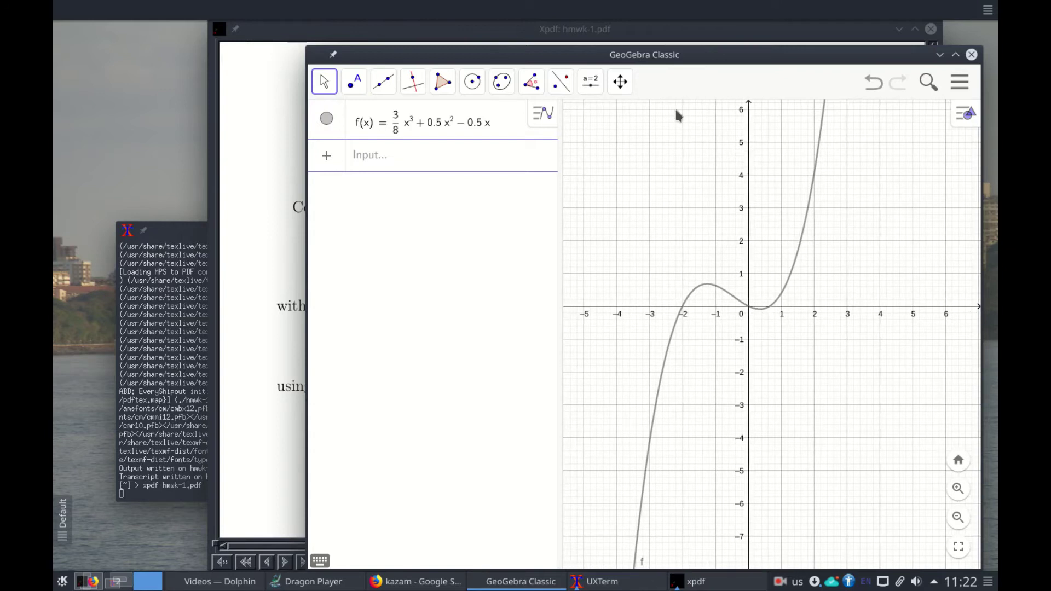
pyautogui.click(619, 83)
pyautogui.click(636, 148)
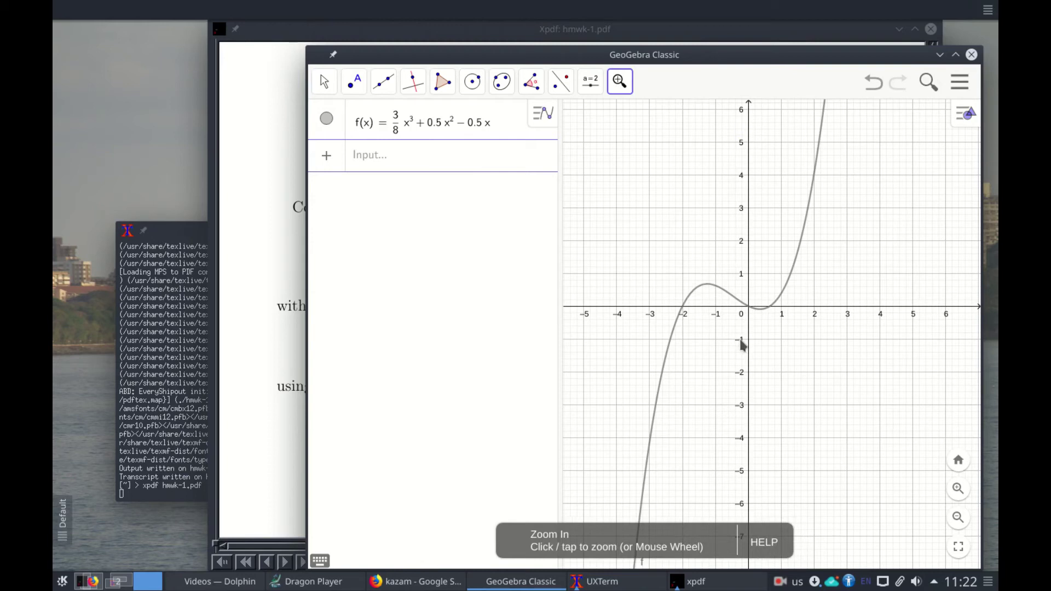
pyautogui.click(743, 345)
pyautogui.click(743, 345)
pyautogui.hotkey('ctrl', 'z')
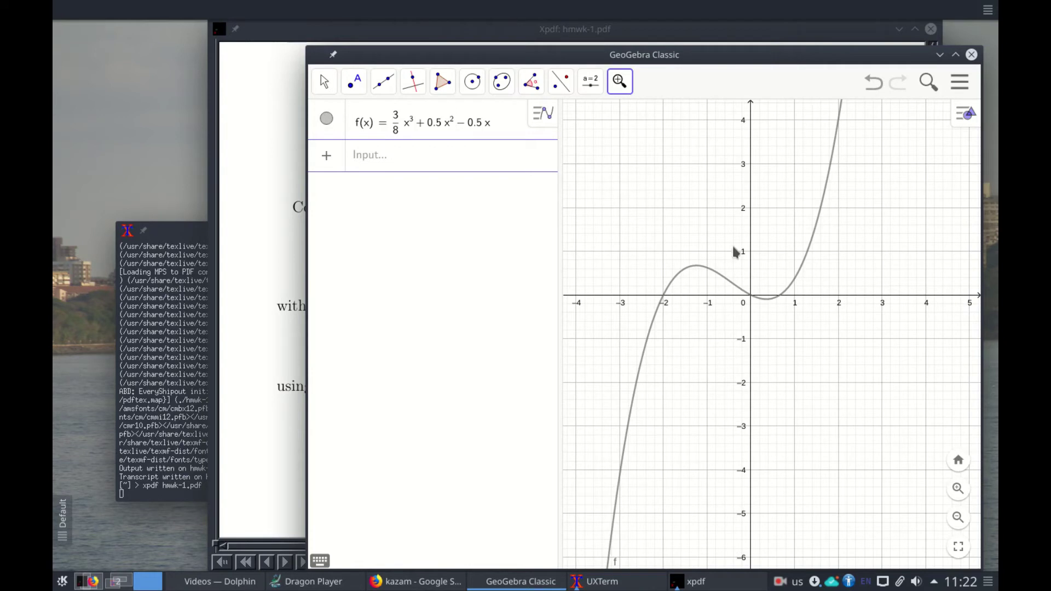
pyautogui.click(622, 84)
pyautogui.click(630, 117)
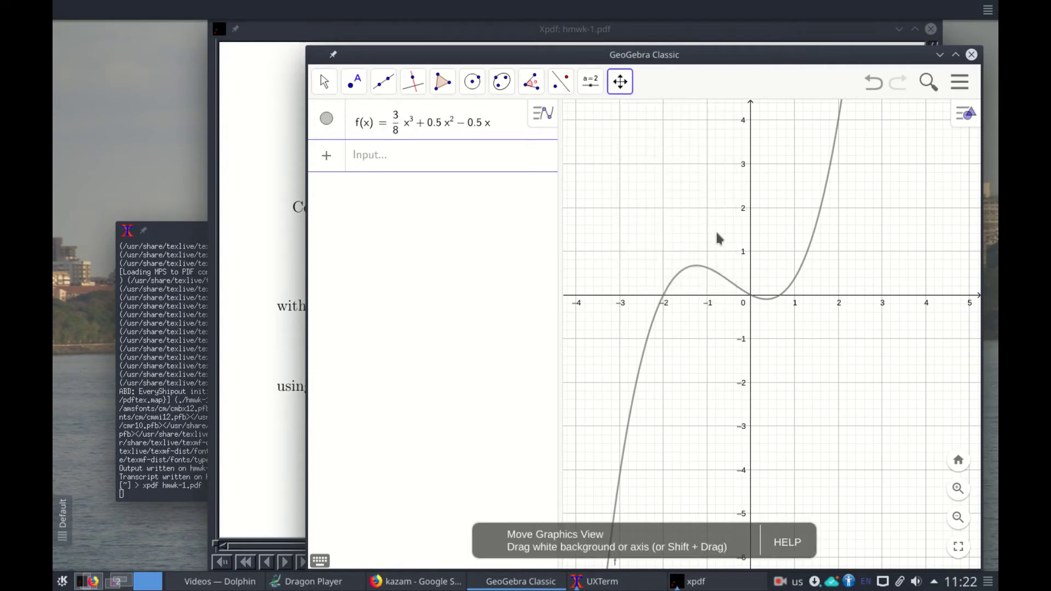
pyautogui.moveTo(718, 235); pyautogui.dragTo(742, 249)
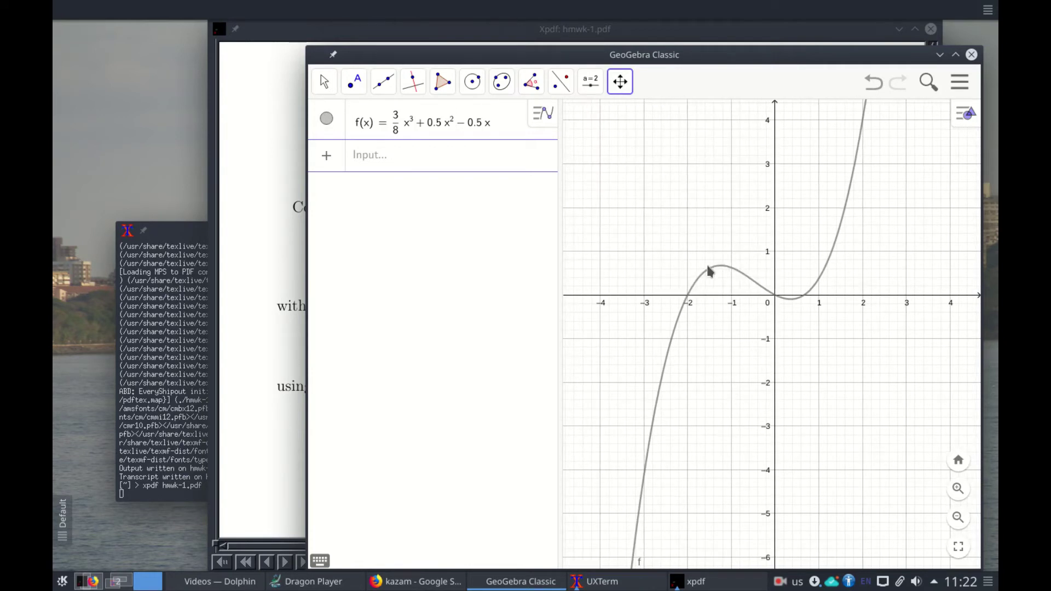
# Define the derivative f'(x) = 9/8x² + x − 0.5 and hide its parabola
pyautogui.click(365, 159)
pyautogui.write('f')
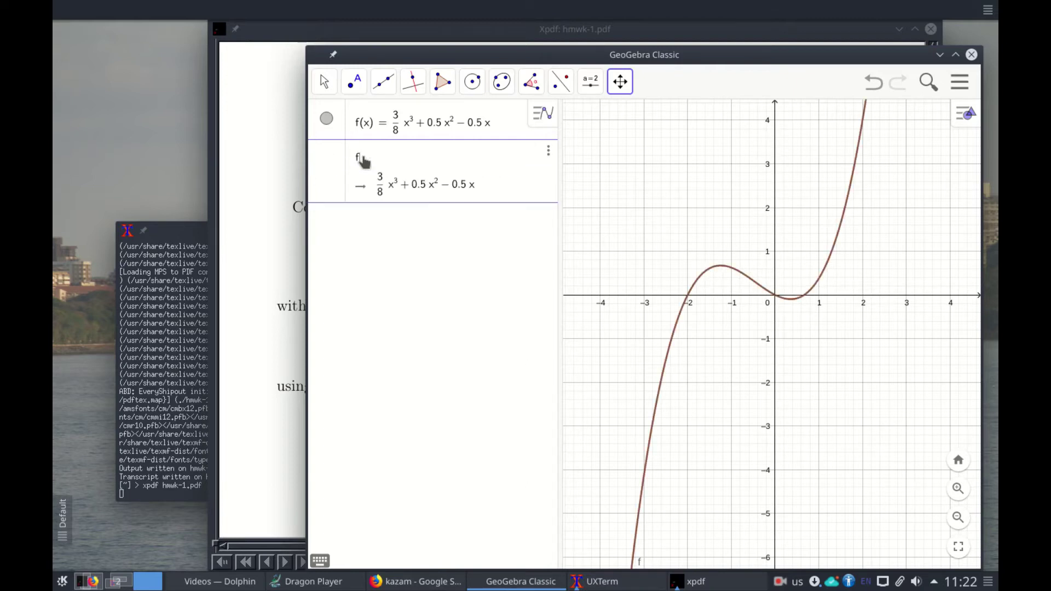
pyautogui.write("'")
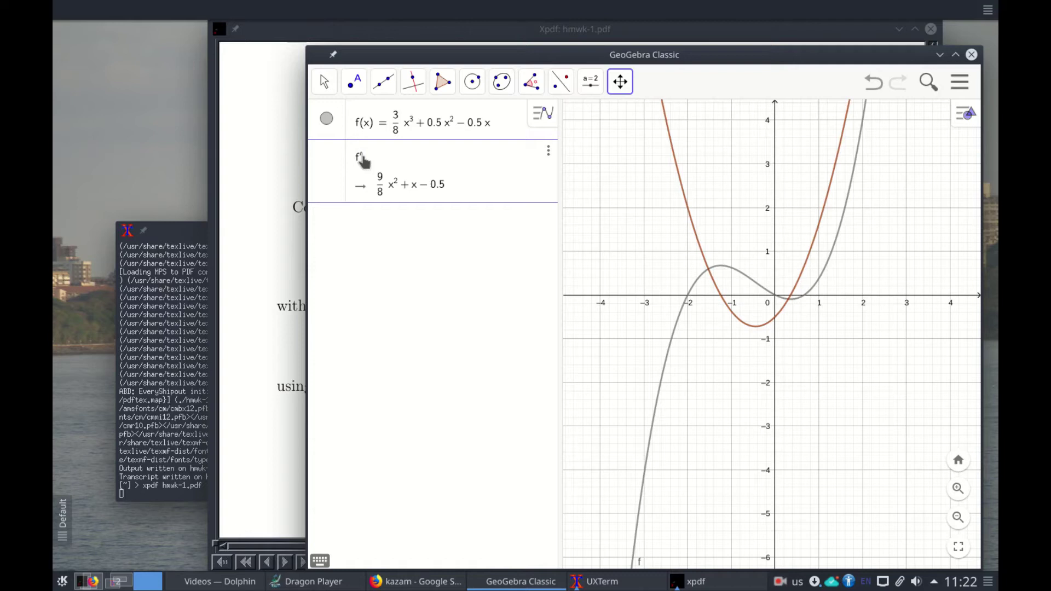
pyautogui.write('(x)')
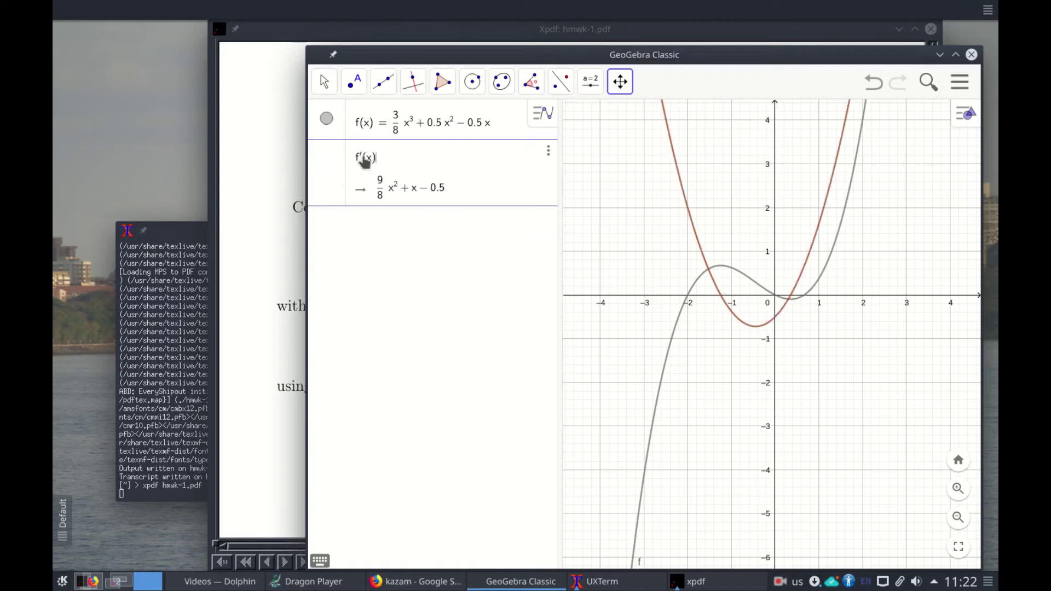
pyautogui.press('Return')
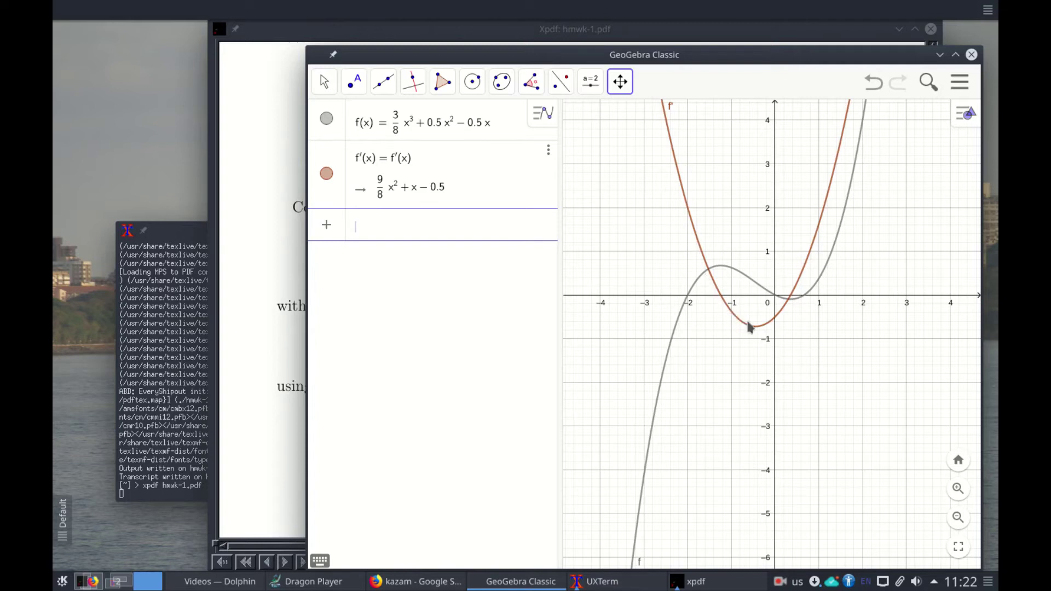
pyautogui.click(327, 175)
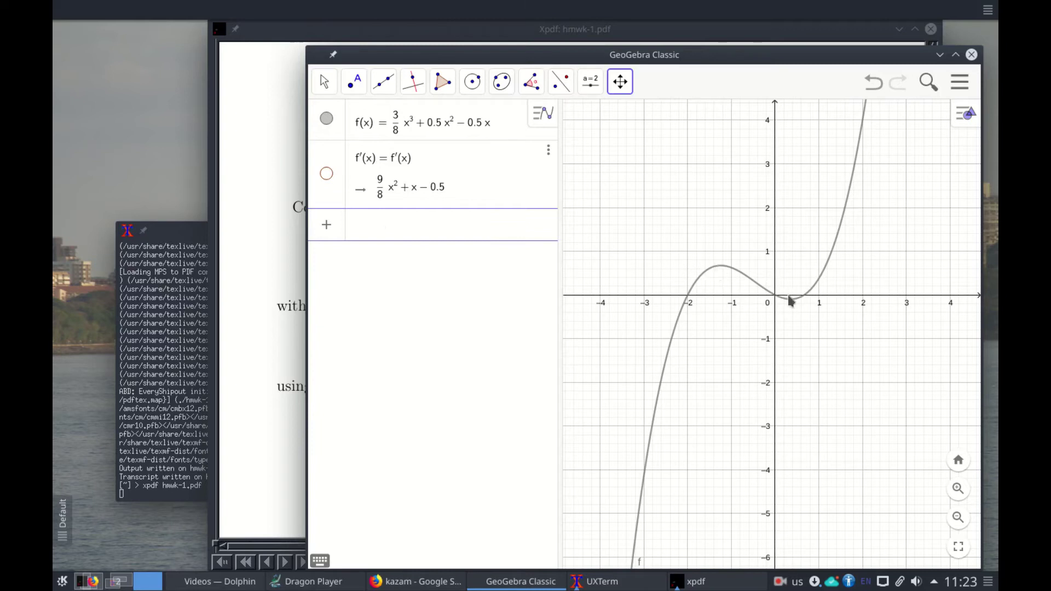
pyautogui.click(403, 224)
pyautogui.write('Solve(')
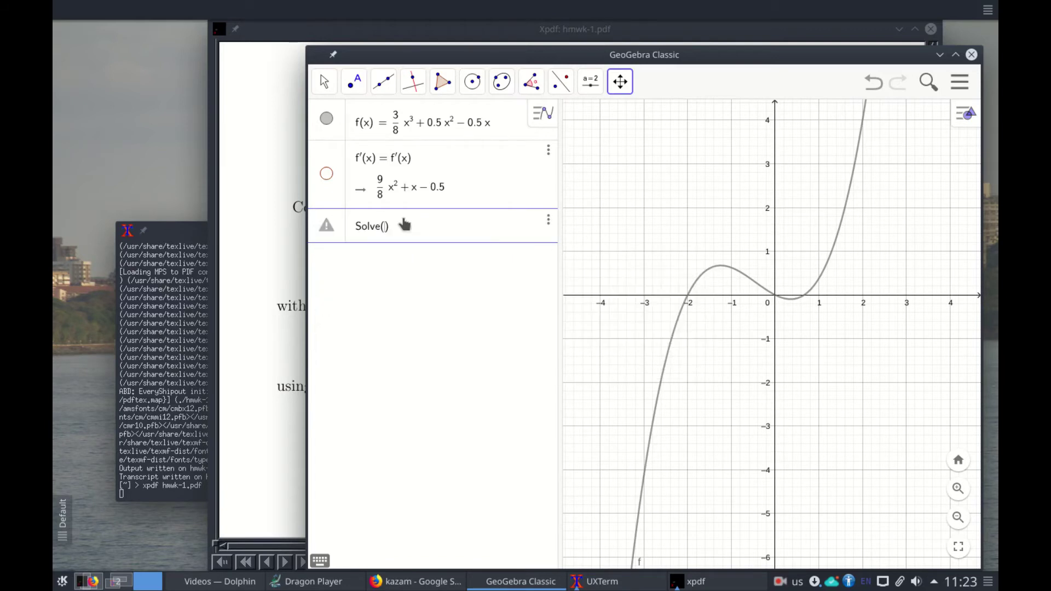
pyautogui.write("f'(x")
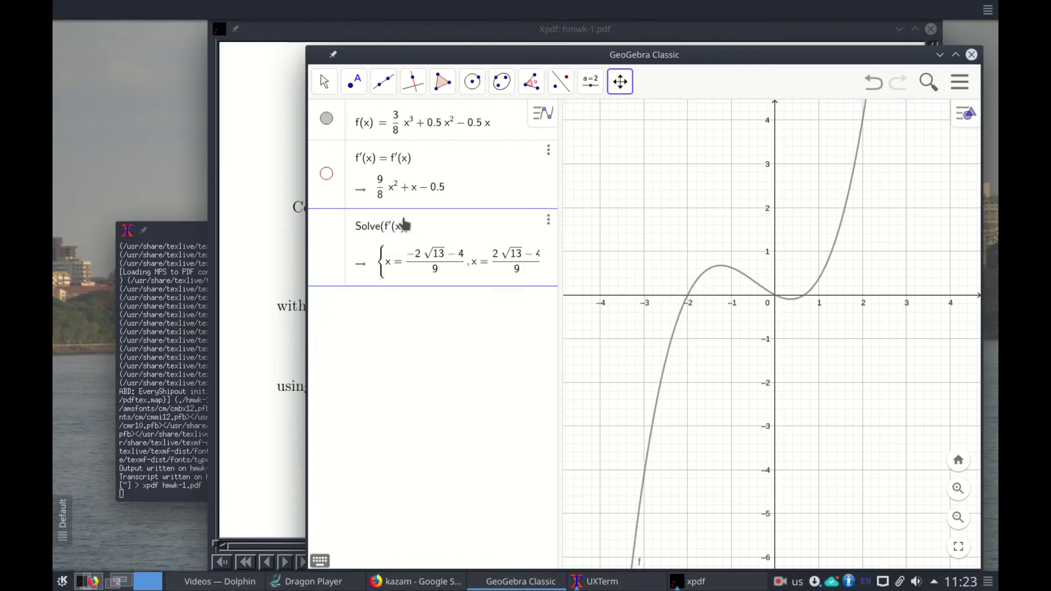
pyautogui.write('=0')
pyautogui.press('Return')
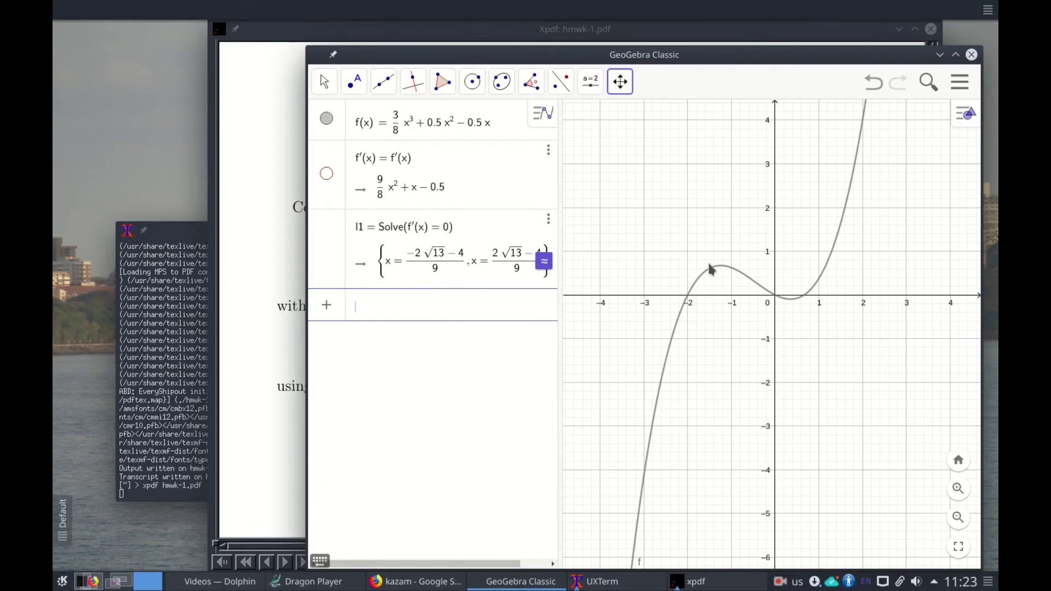
# Replace the rejected Maximum command with Max(f, -2, 2), plotting point A at (−1.25, 0.67)
pyautogui.click(399, 309)
pyautogui.write('Maxim')
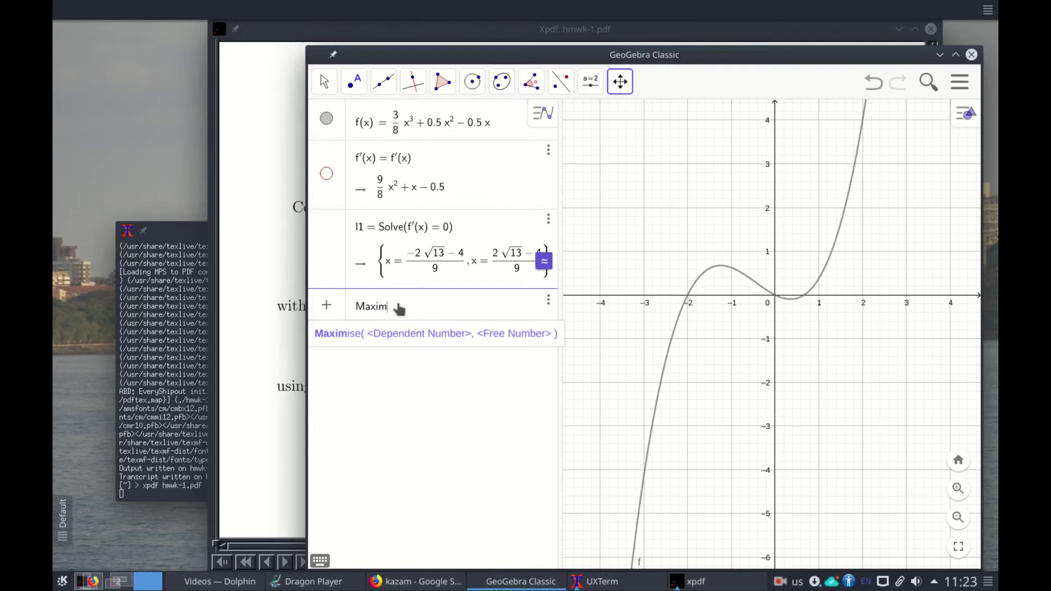
pyautogui.write('um(f, -')
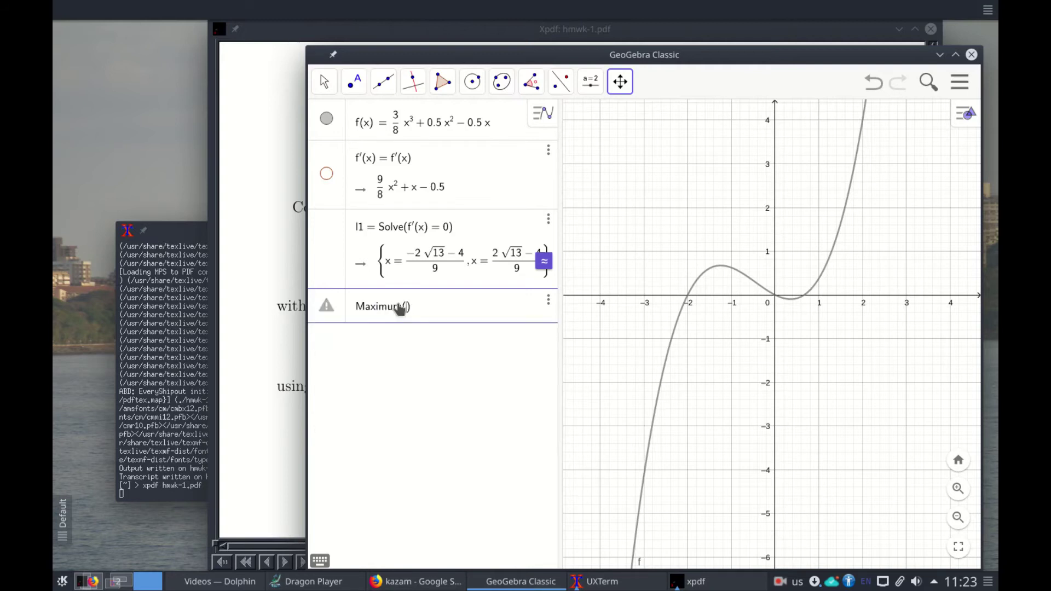
pyautogui.write('2, 2')
pyautogui.press('Return')
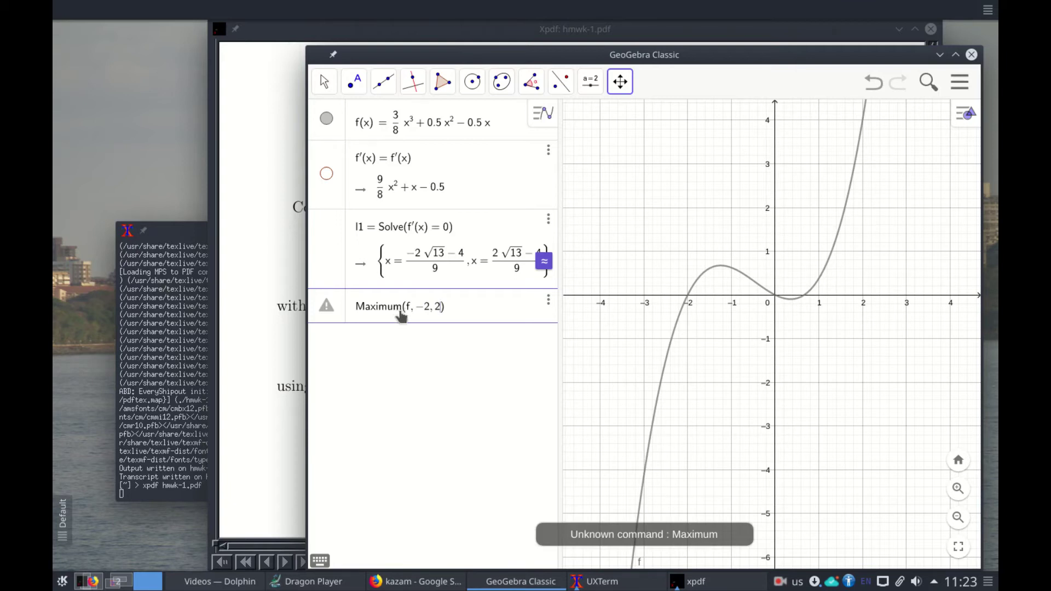
pyautogui.click(463, 307)
pyautogui.hotkey('ctrl', 'a')
pyautogui.press('BackSpace')
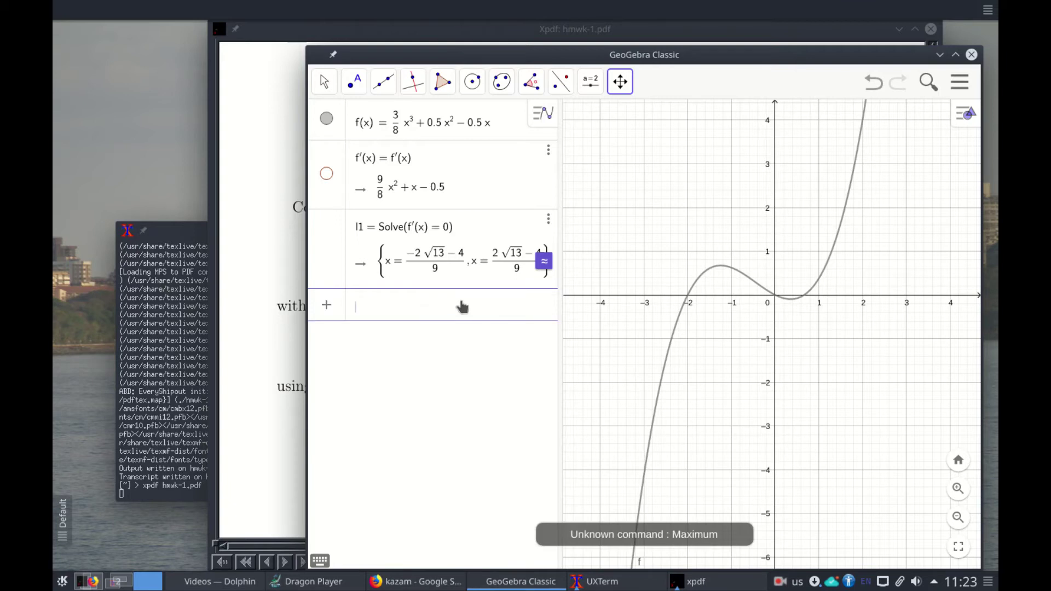
pyautogui.write('Max')
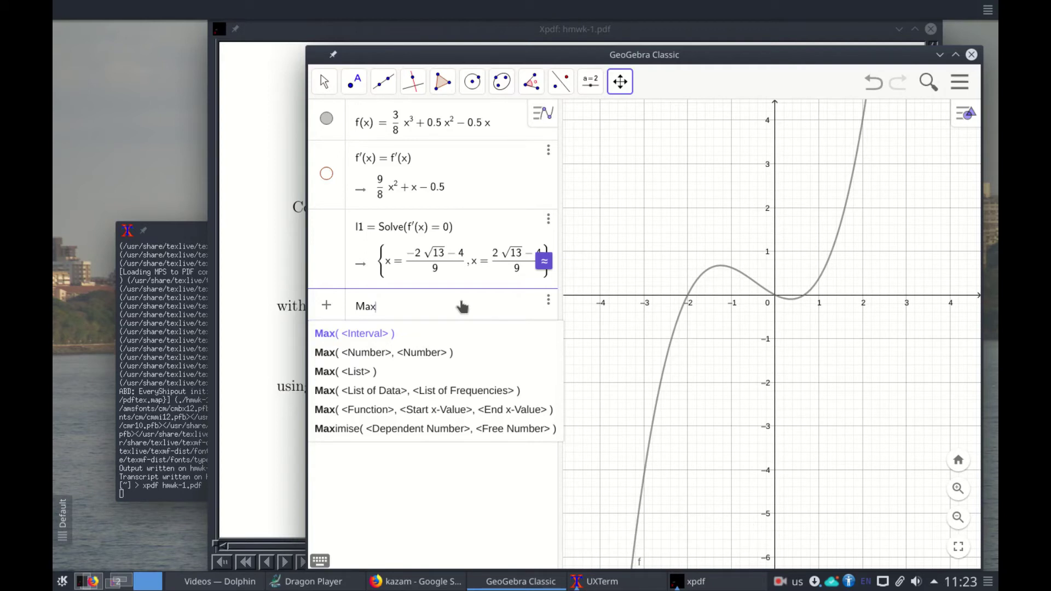
pyautogui.click(385, 307)
pyautogui.write('(f, -2, 2)')
pyautogui.press('Return')
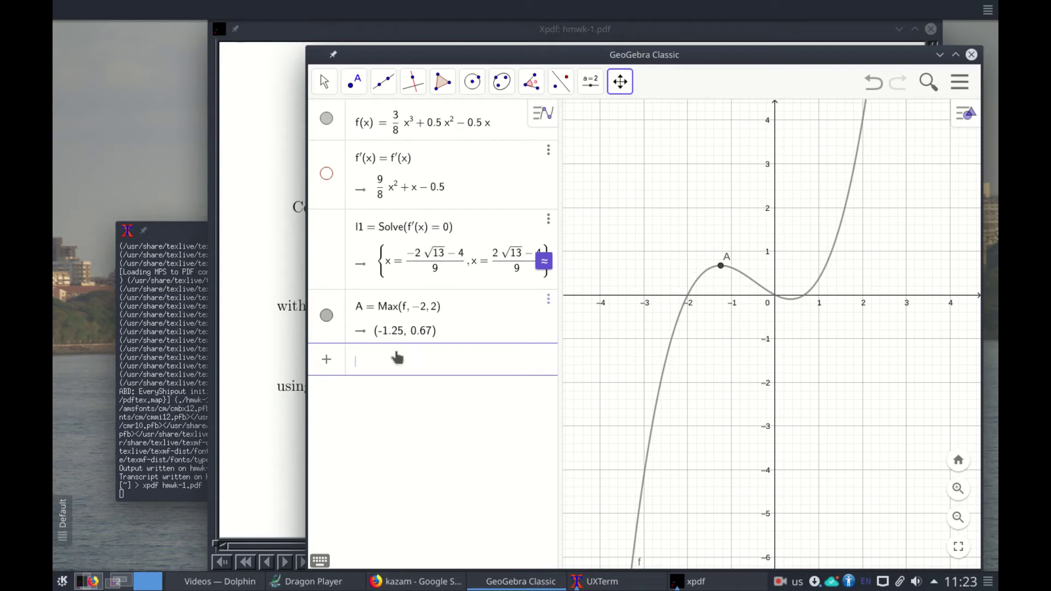
# Enter Min(f, -2, 2) for point B (0.36, −0.1), then evaluate f(−2) and f(2)
pyautogui.write('Min')
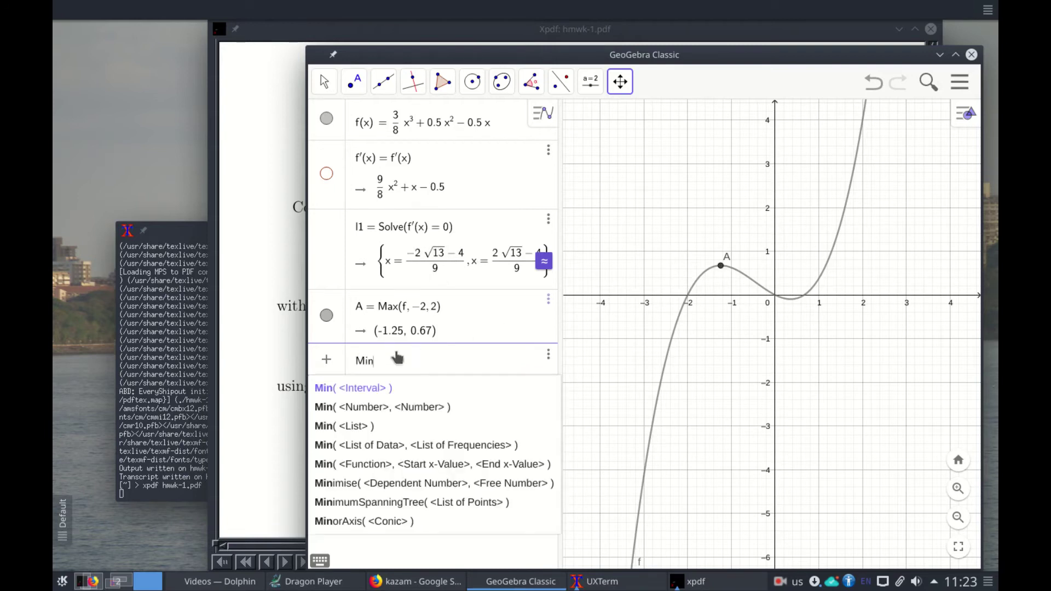
pyautogui.write('(f, -')
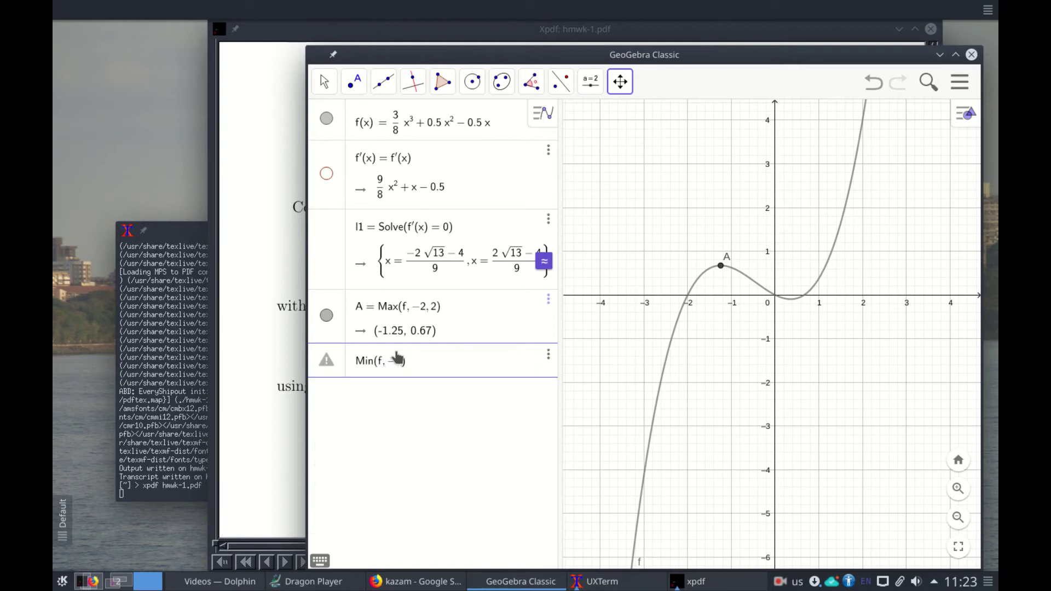
pyautogui.write('2, 2')
pyautogui.press('Return')
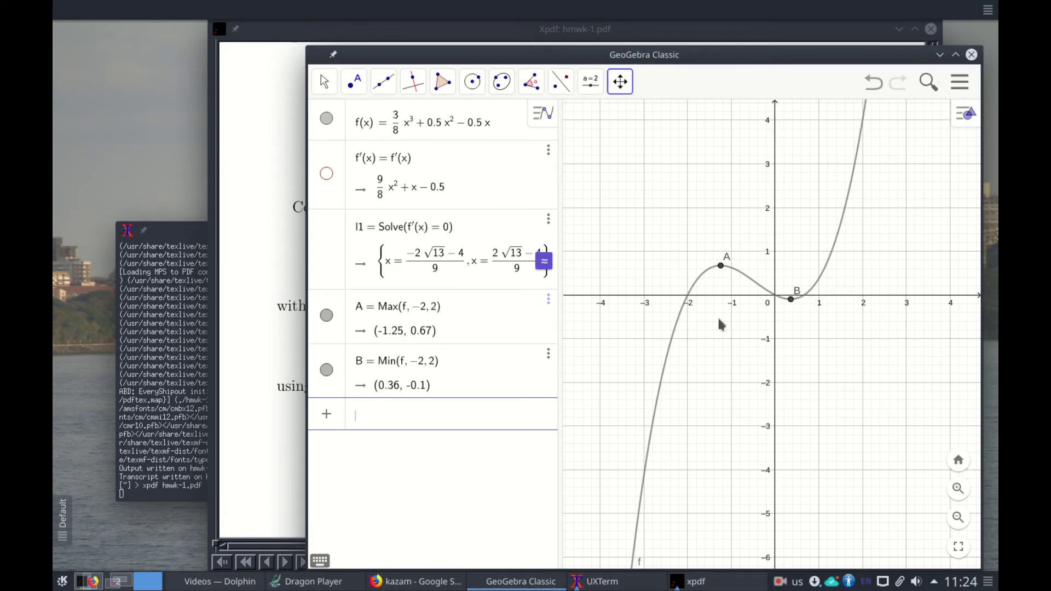
pyautogui.write('f(')
pyautogui.write('-2')
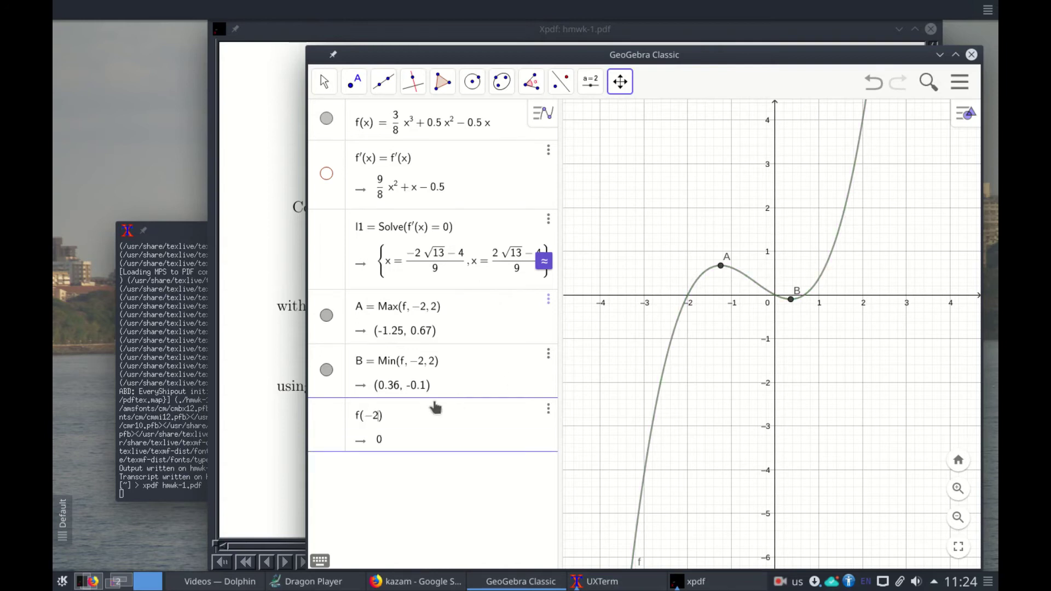
pyautogui.press('Return')
pyautogui.write('f(2')
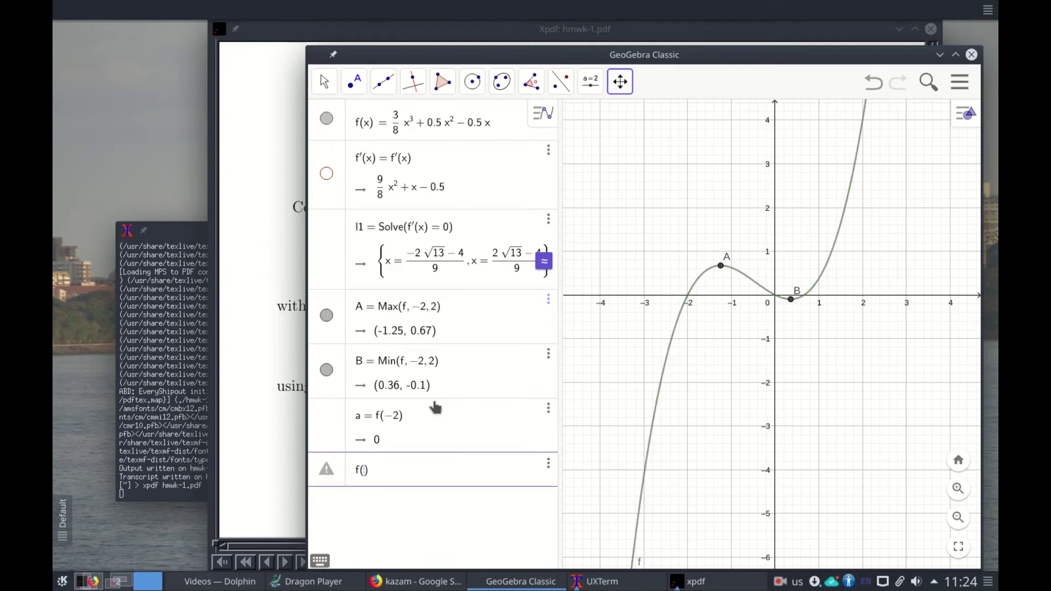
pyautogui.press('Return')
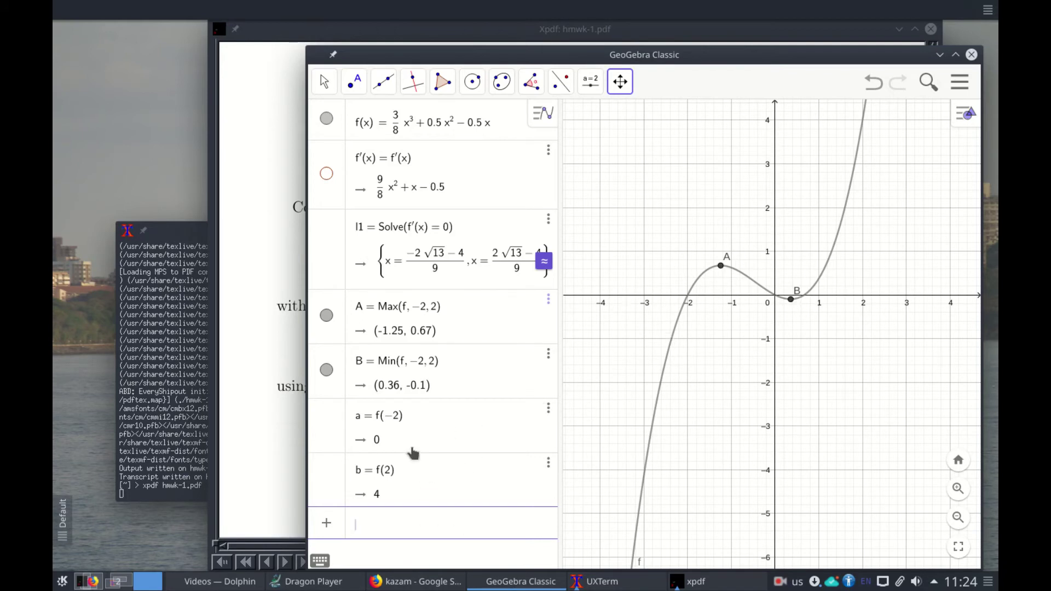
# Enter point C = (−2, 0), then type D = (2, 4)
pyautogui.write('C = (')
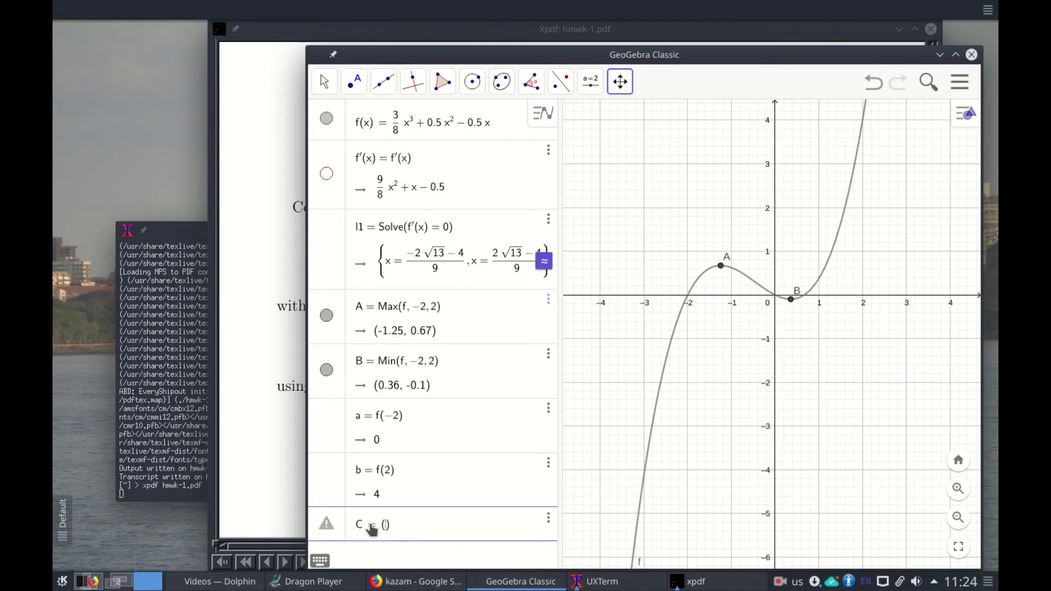
pyautogui.write('02')
pyautogui.press('BackSpace')
pyautogui.press('BackSpace')
pyautogui.write('-2,0')
pyautogui.press('Return')
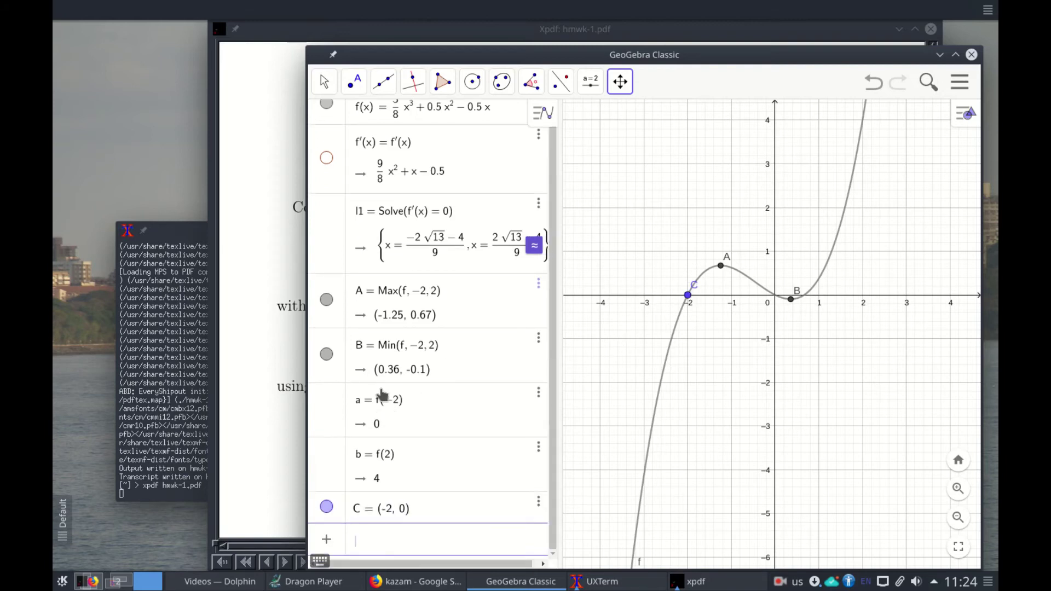
pyautogui.write('D = (2, 4')
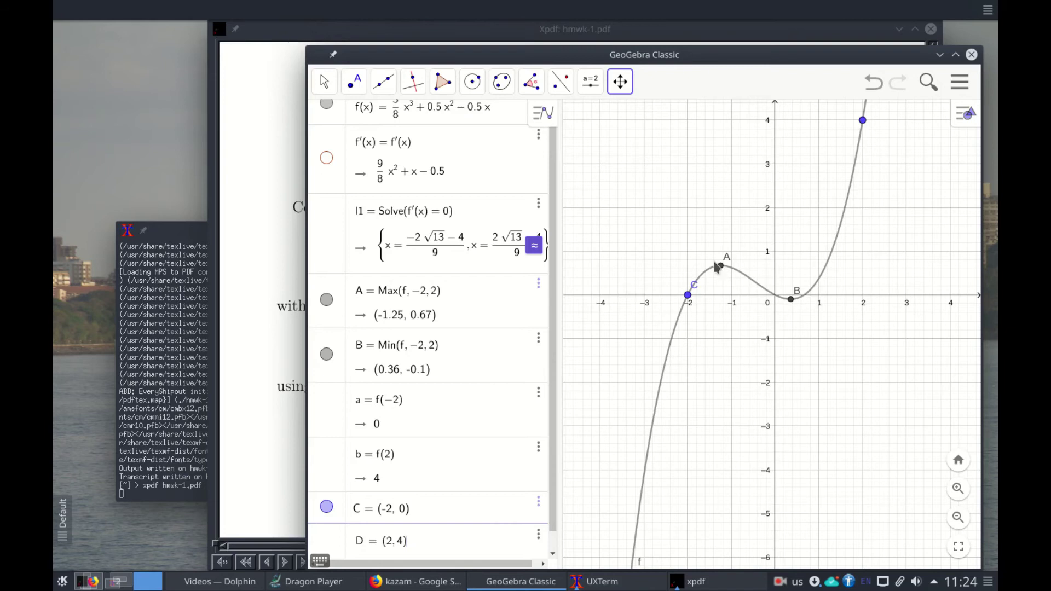
# Hide points A and C, then make point B red and rename it Minumum
pyautogui.click(327, 301)
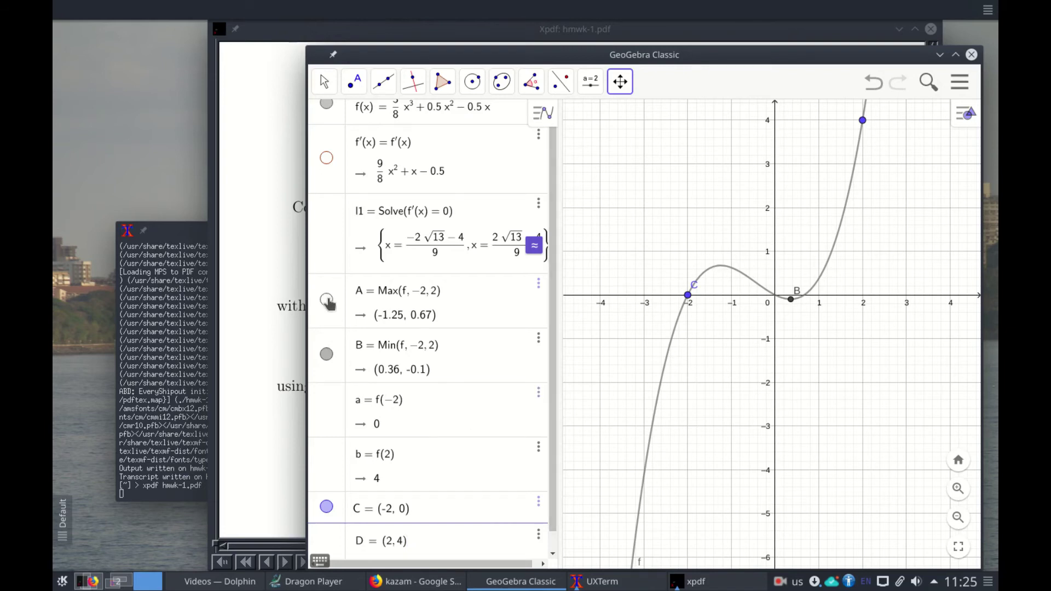
pyautogui.click(326, 509)
pyautogui.rightClick(792, 305)
pyautogui.click(814, 425)
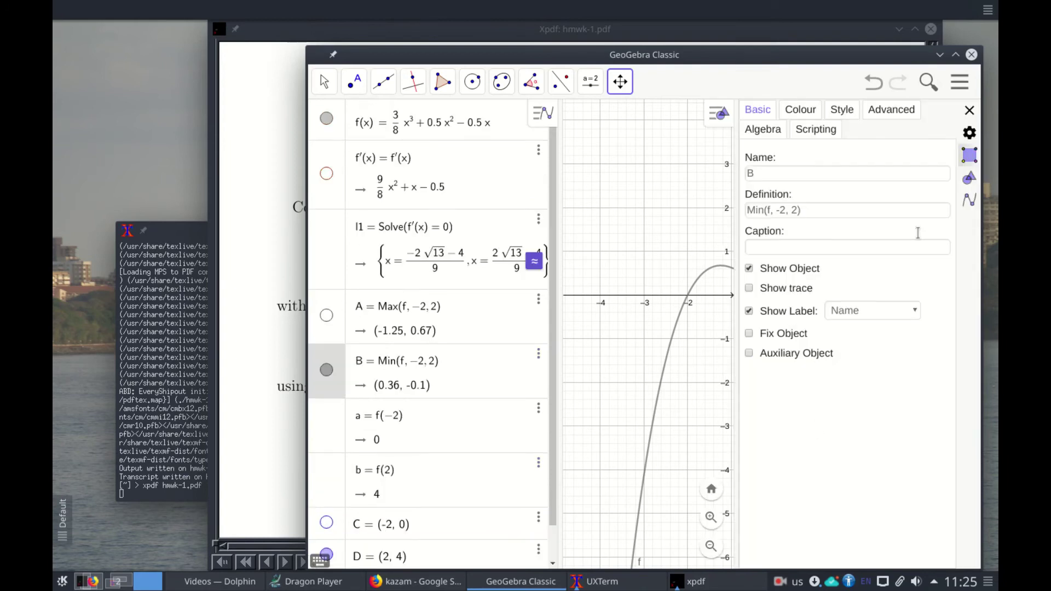
pyautogui.click(800, 110)
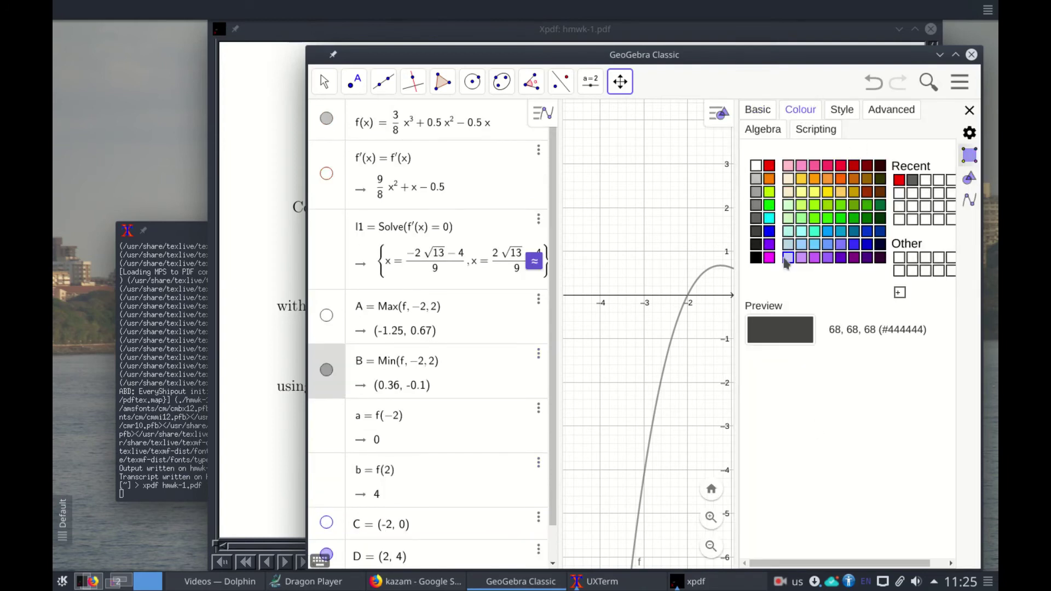
pyautogui.click(769, 165)
pyautogui.click(758, 109)
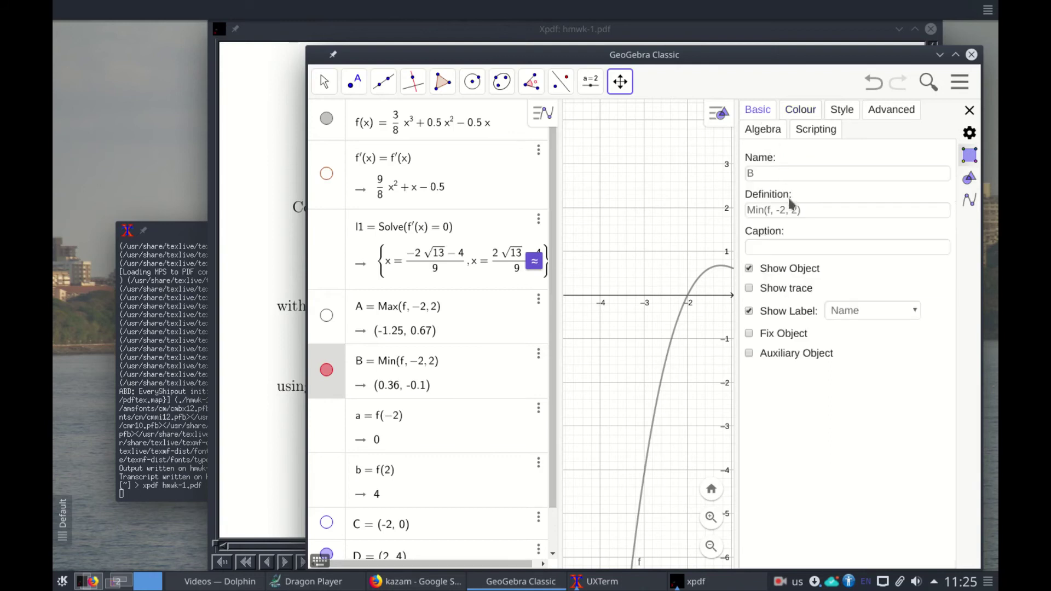
pyautogui.click(740, 173)
pyautogui.write('Minumum')
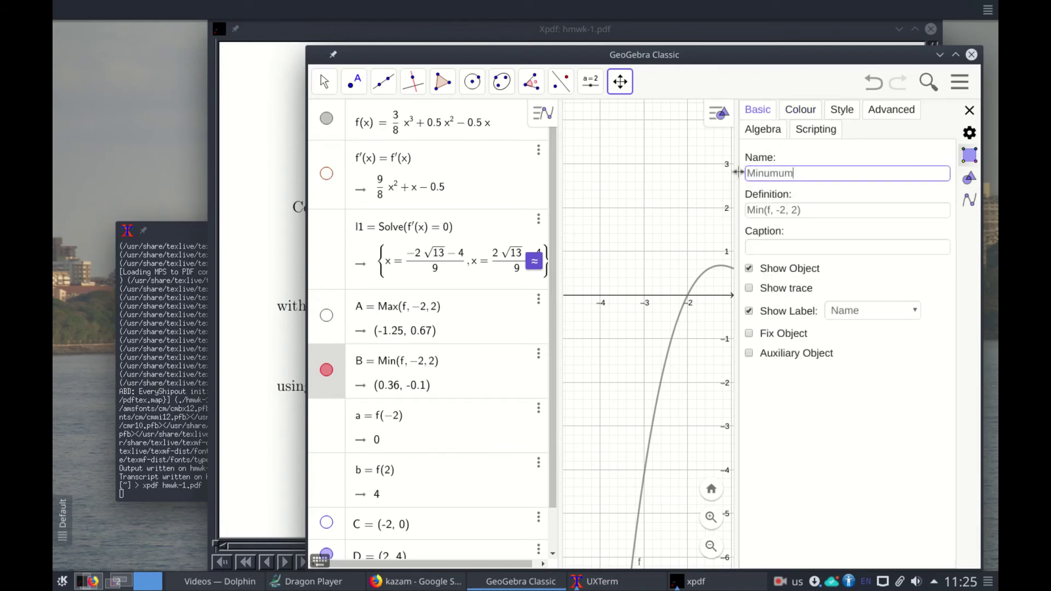
pyautogui.click(970, 111)
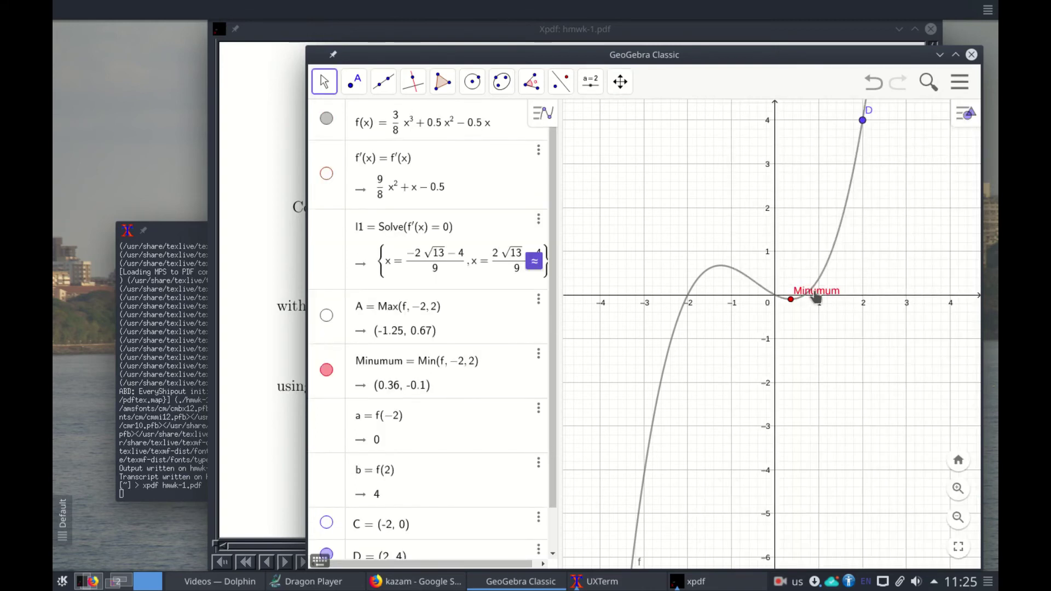
# Move the Minumum label below its point, then rename D to Maximum, colour it green, label right
pyautogui.moveTo(817, 298); pyautogui.dragTo(808, 314)
pyautogui.moveTo(817, 156); pyautogui.dragTo(789, 213)
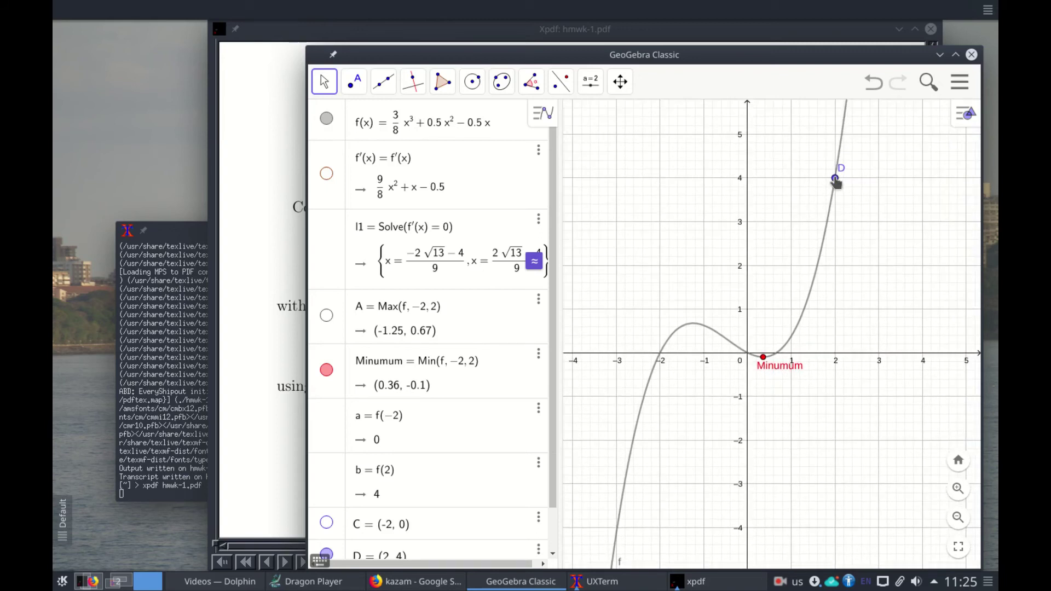
pyautogui.rightClick(836, 181)
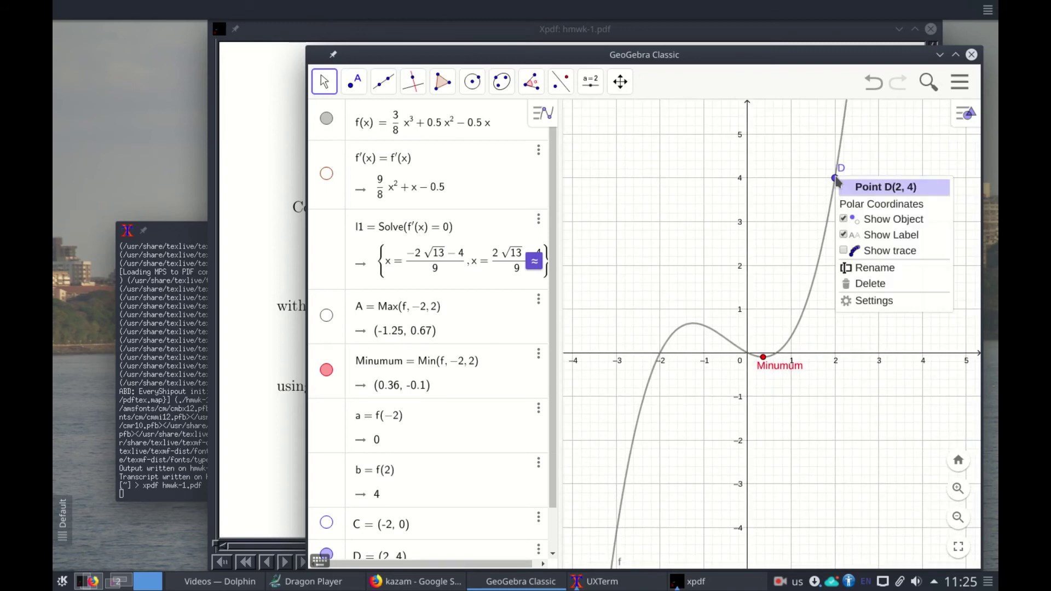
pyautogui.click(874, 301)
pyautogui.moveTo(785, 174); pyautogui.dragTo(749, 175)
pyautogui.write('Maximum')
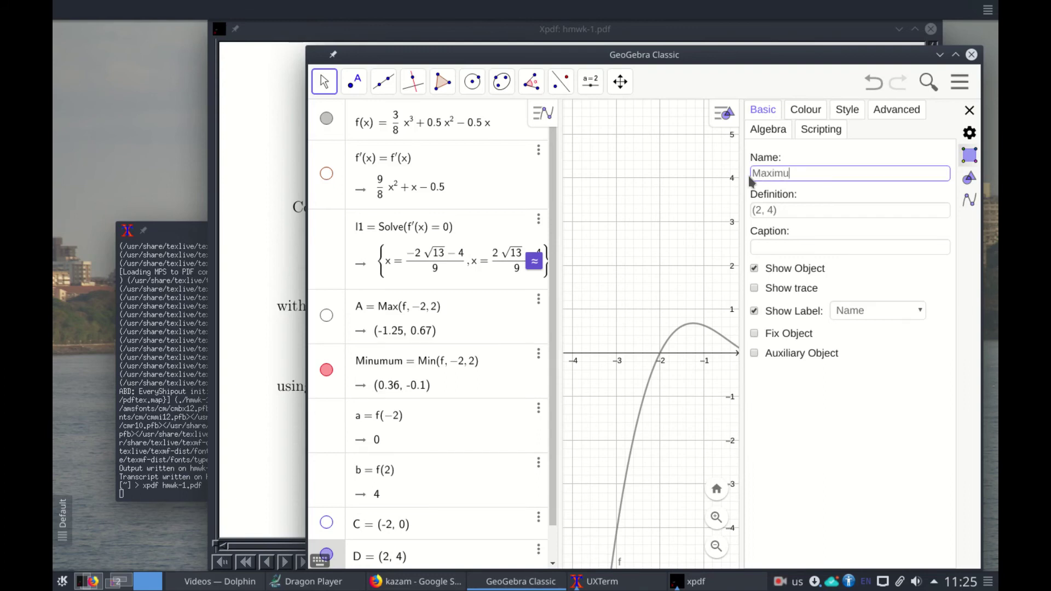
pyautogui.click(804, 112)
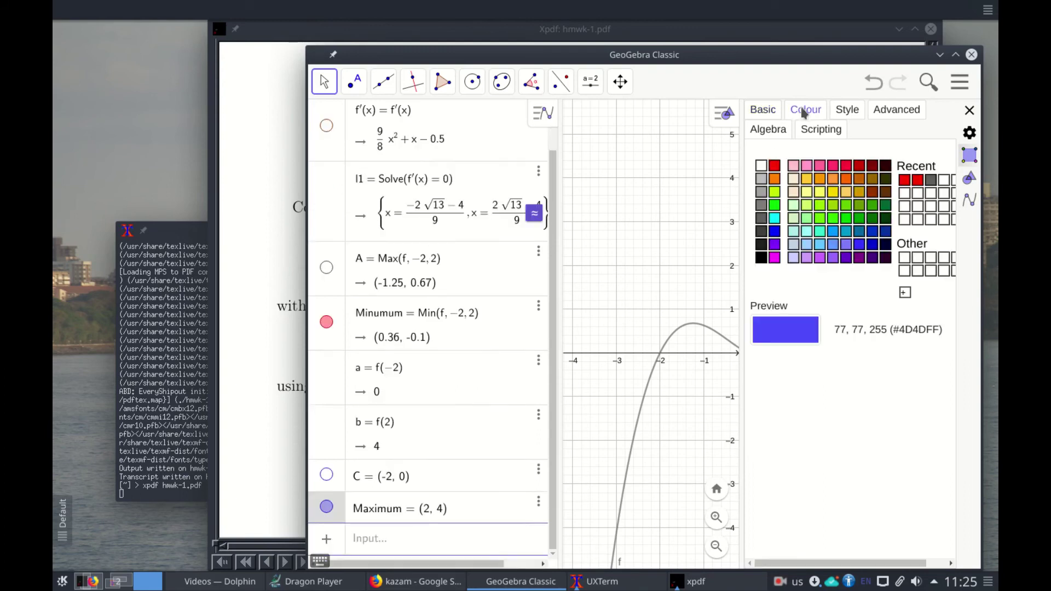
pyautogui.click(777, 205)
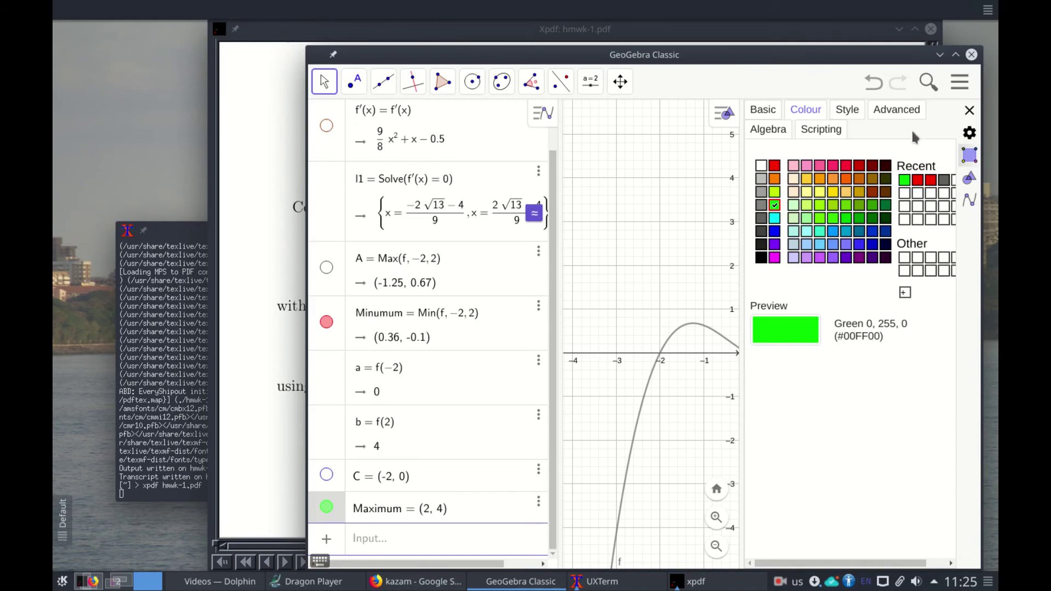
pyautogui.click(970, 110)
pyautogui.moveTo(865, 171); pyautogui.dragTo(871, 189)
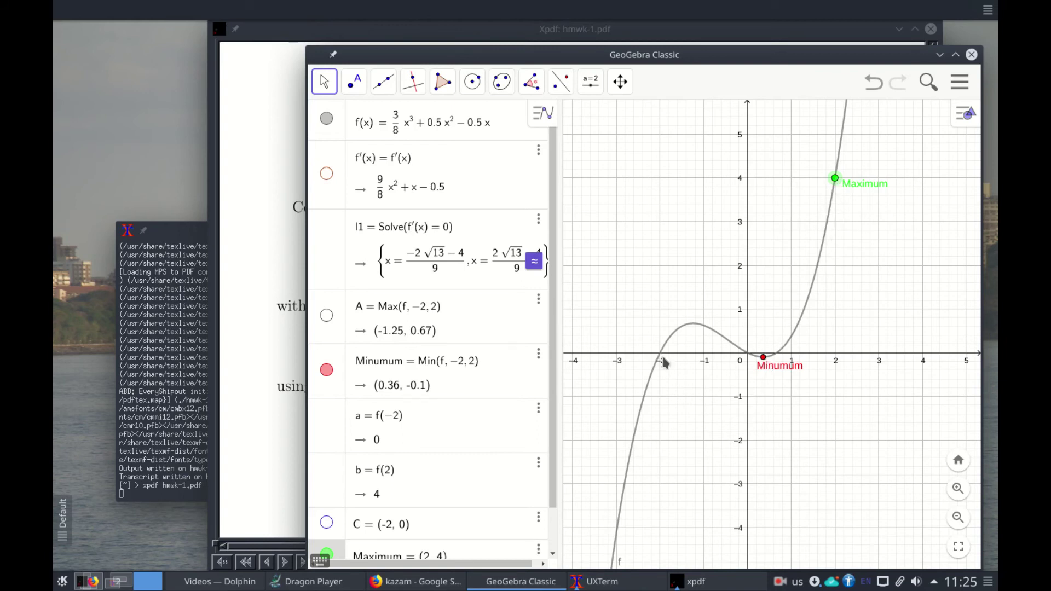
# Enter the vertical lines x = −2 and x = 2 in the algebra list
pyautogui.scroll(-2, 534, 446)
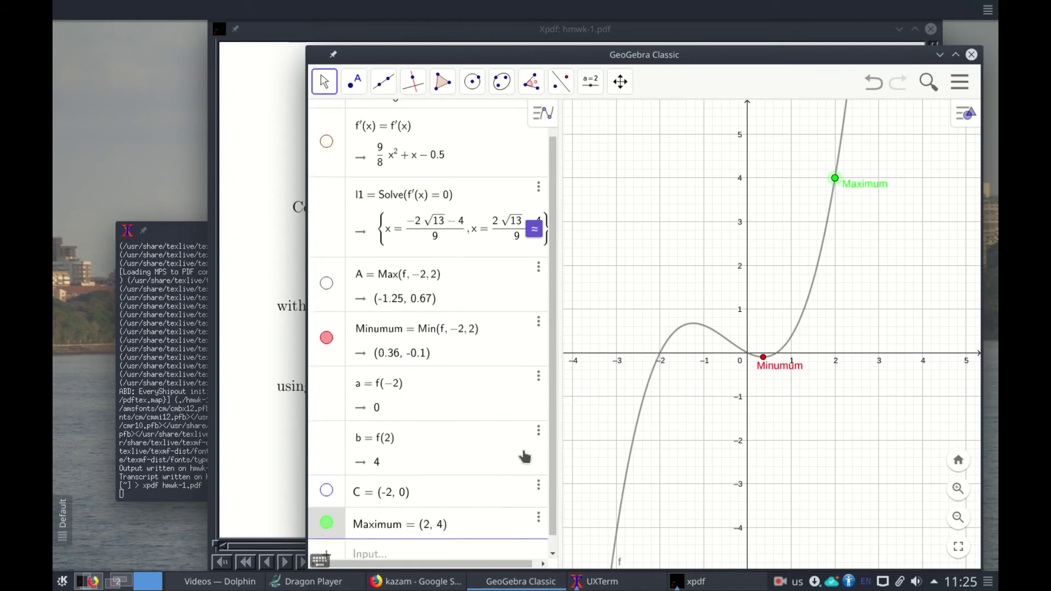
pyautogui.click(391, 542)
pyautogui.write('x=-2')
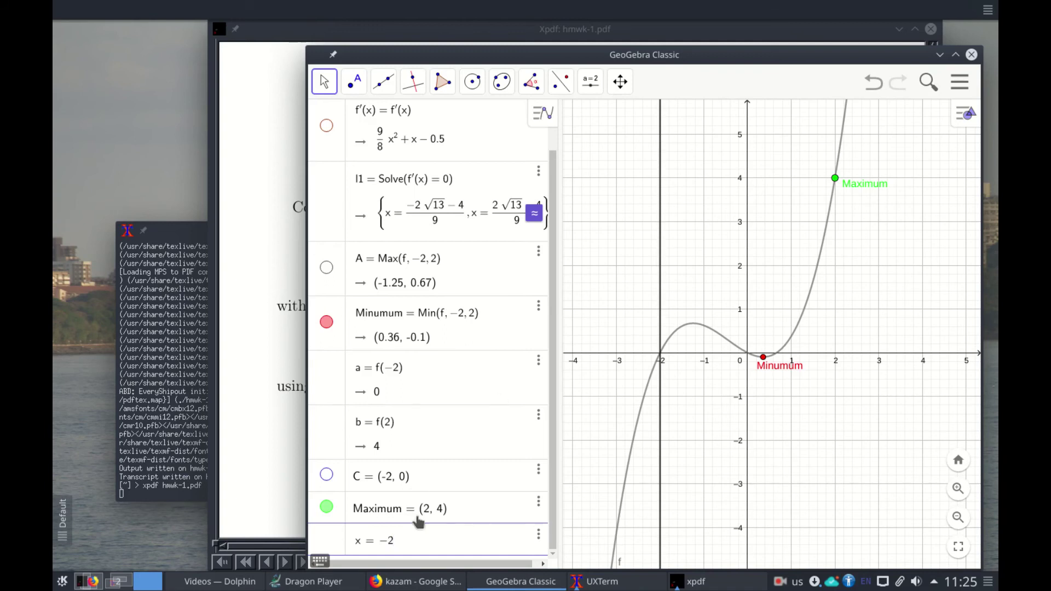
pyautogui.press('Return')
pyautogui.write('x=2')
pyautogui.press('Return')
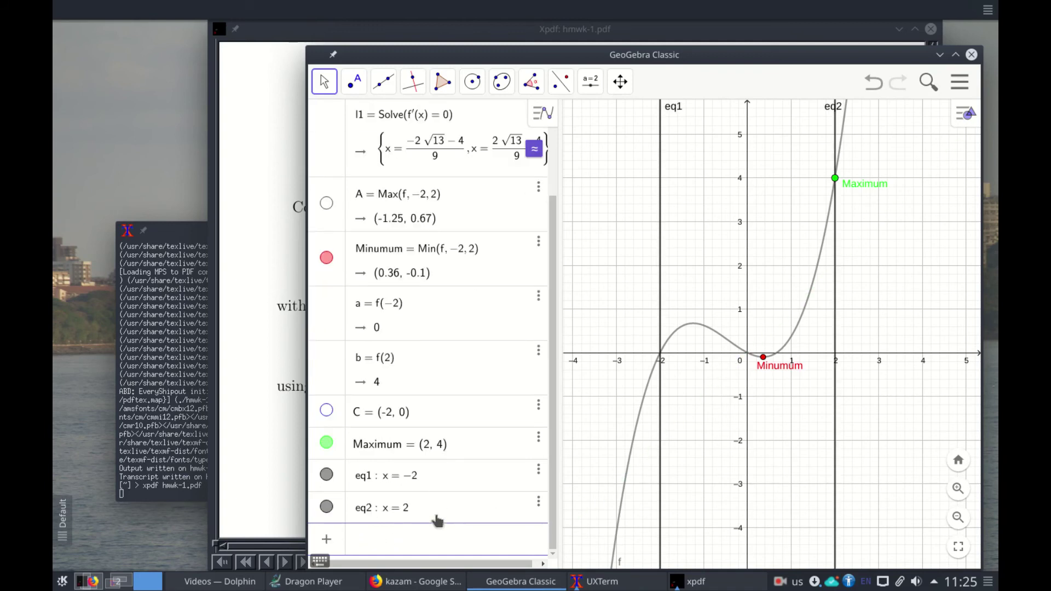
# Colour the curve f blue in its settings
pyautogui.rightClick(684, 332)
pyautogui.click(729, 441)
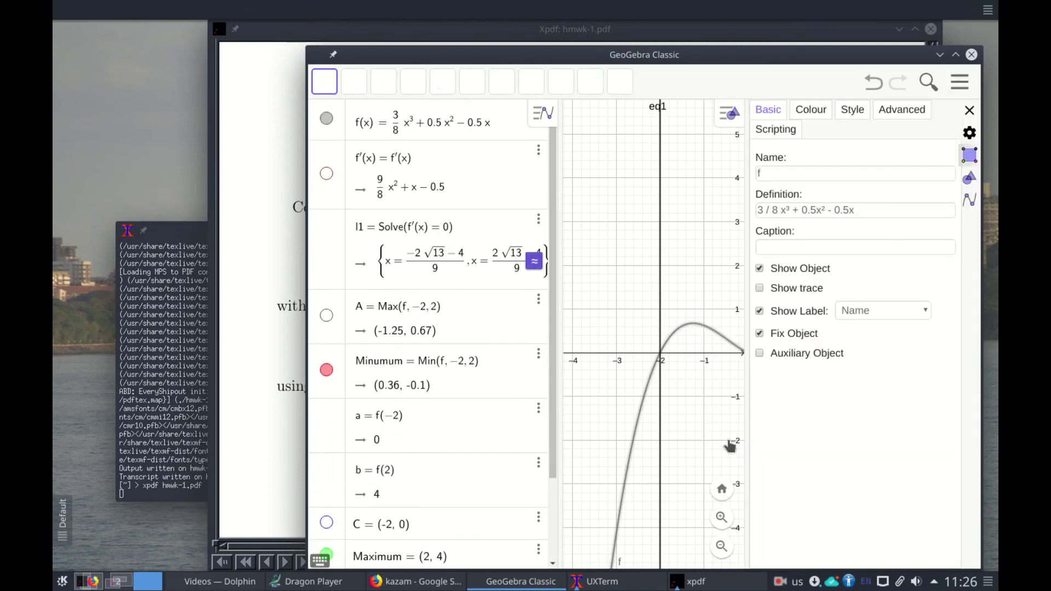
pyautogui.click(811, 110)
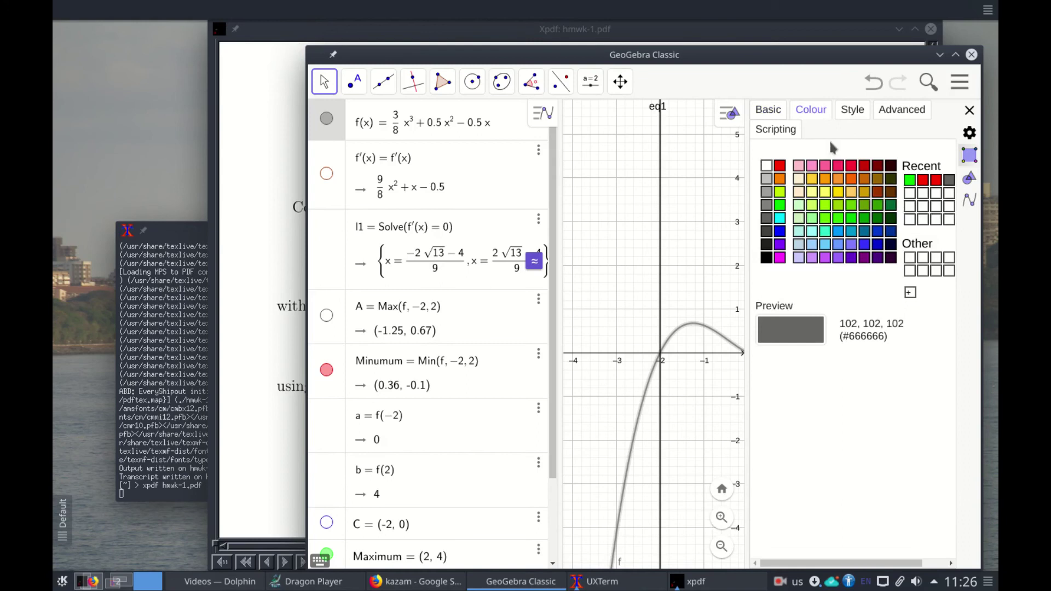
pyautogui.click(781, 234)
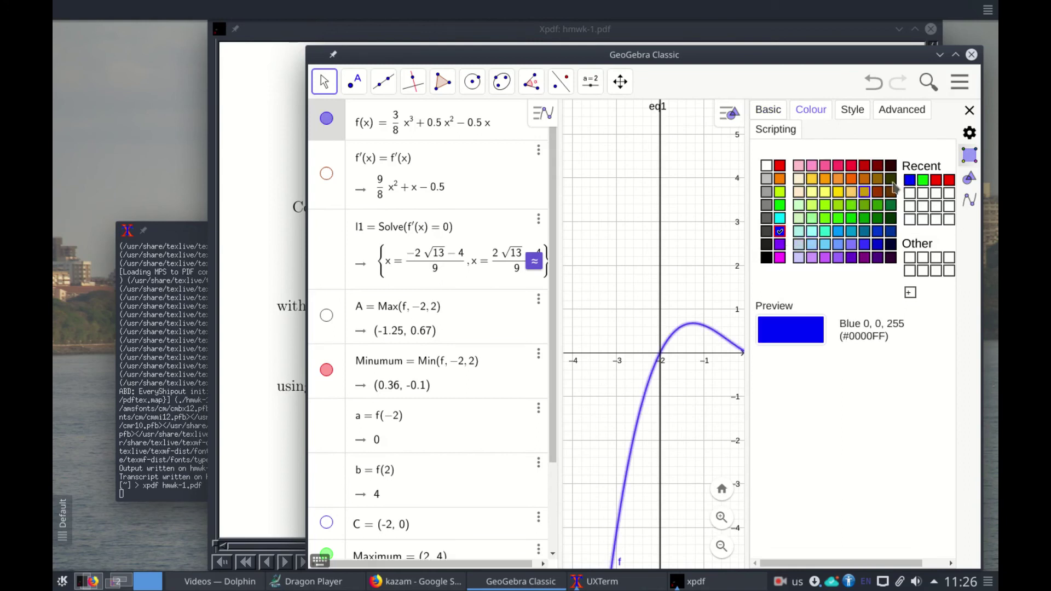
pyautogui.click(970, 110)
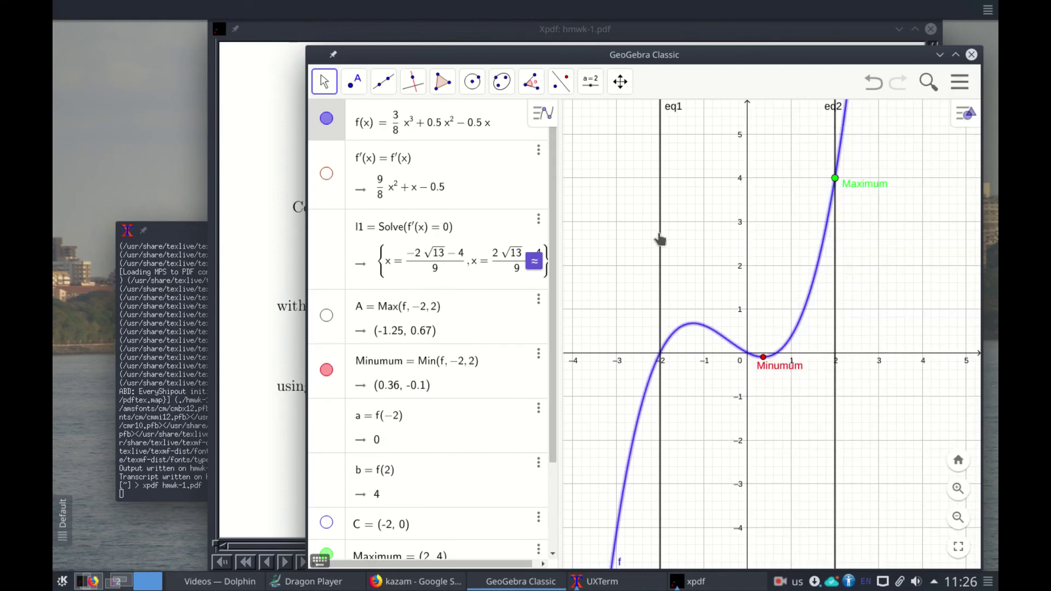
# Colour both vertical lines eq1 (x = −2) and eq2 (x = 2) yellow
pyautogui.rightClick(659, 239)
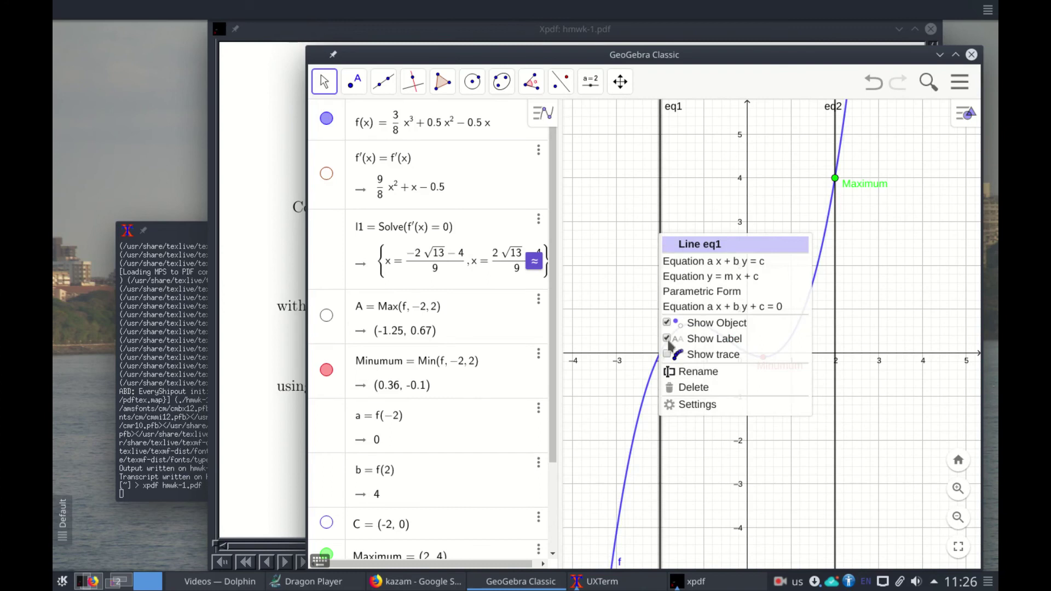
pyautogui.click(691, 404)
pyautogui.click(816, 109)
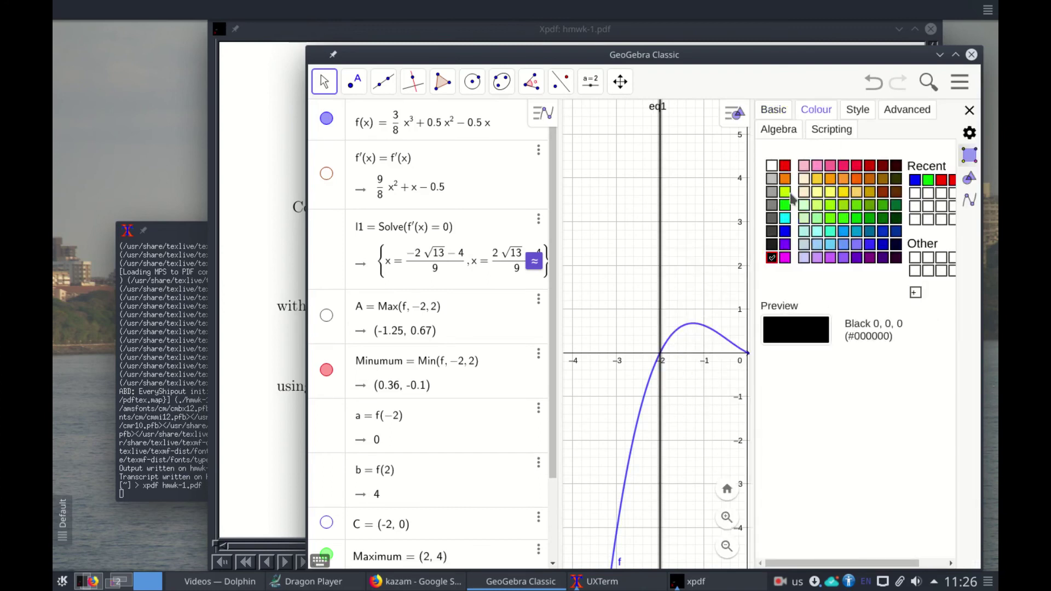
pyautogui.click(831, 194)
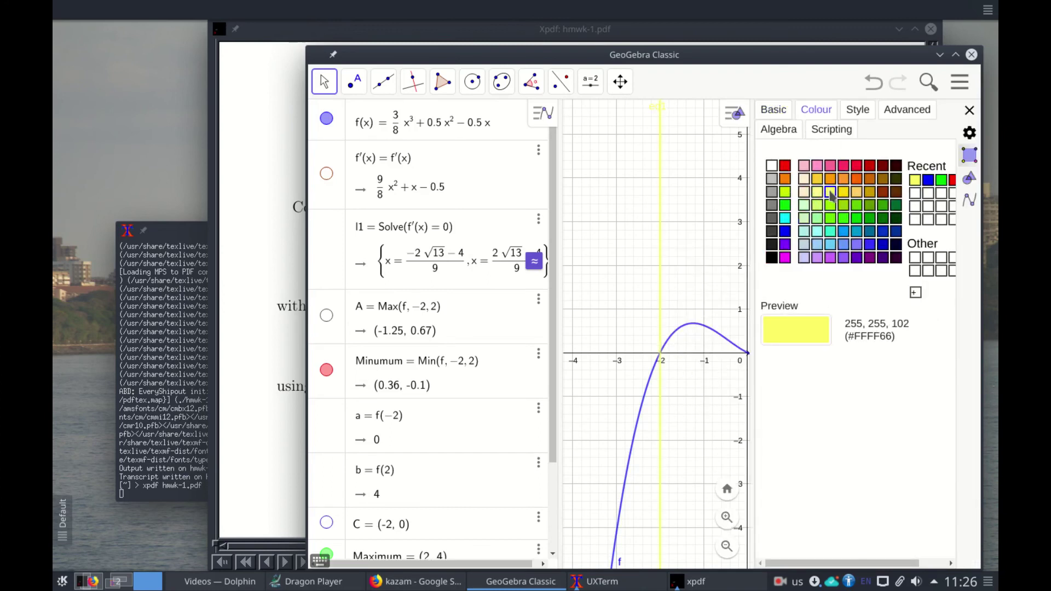
pyautogui.click(970, 110)
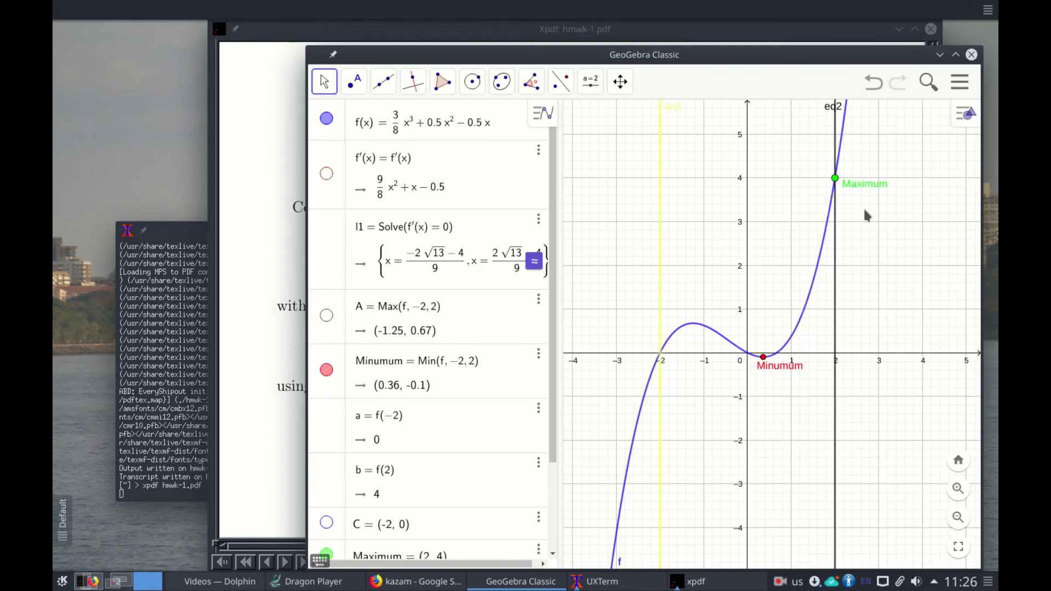
pyautogui.rightClick(836, 251)
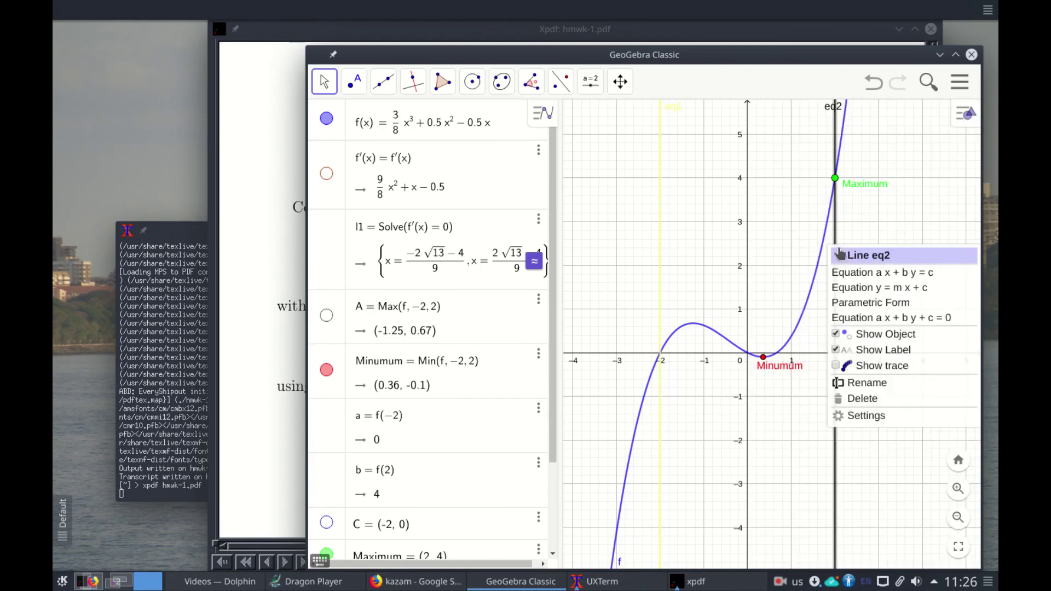
pyautogui.click(866, 417)
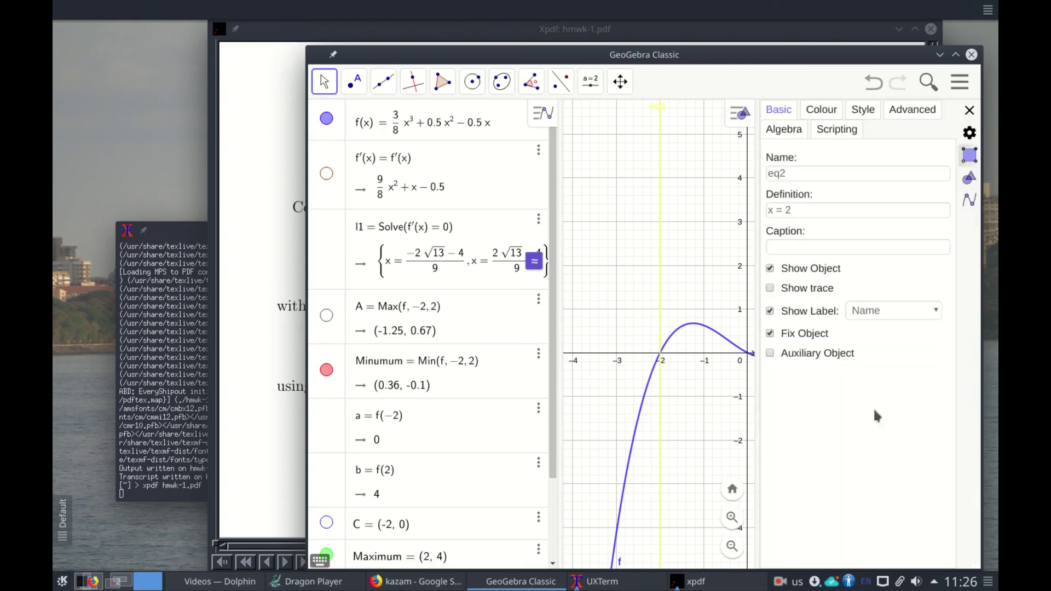
pyautogui.click(822, 112)
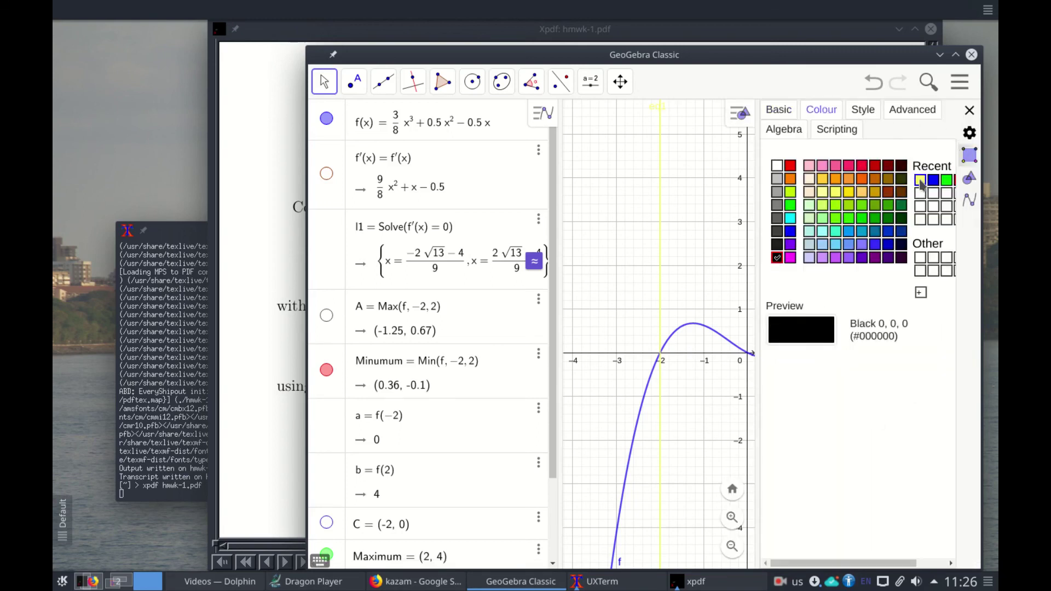
pyautogui.click(920, 182)
pyautogui.click(970, 111)
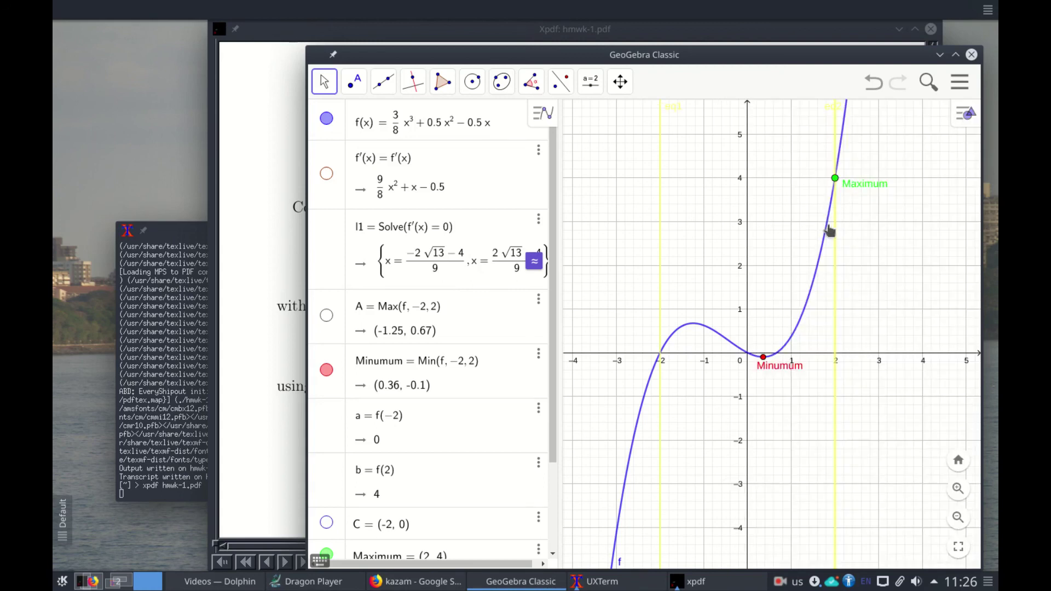
pyautogui.click(964, 90)
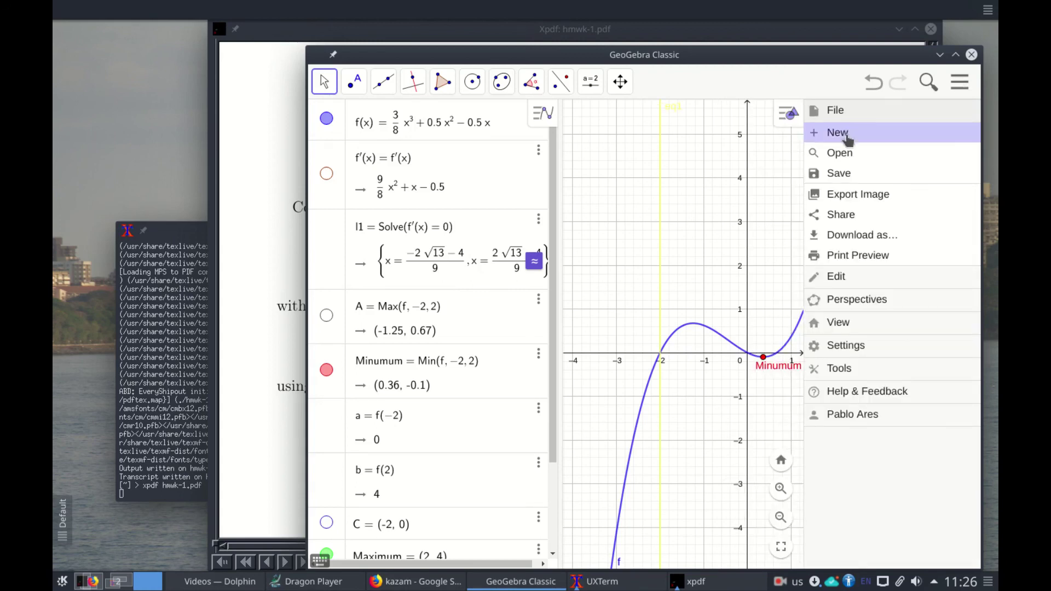
pyautogui.click(839, 174)
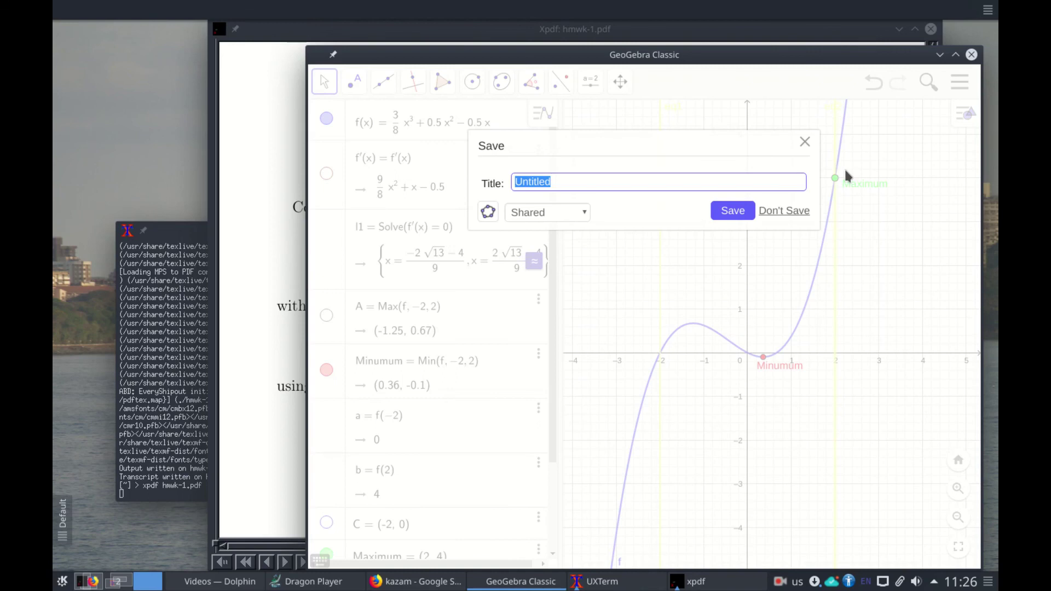
pyautogui.click(805, 142)
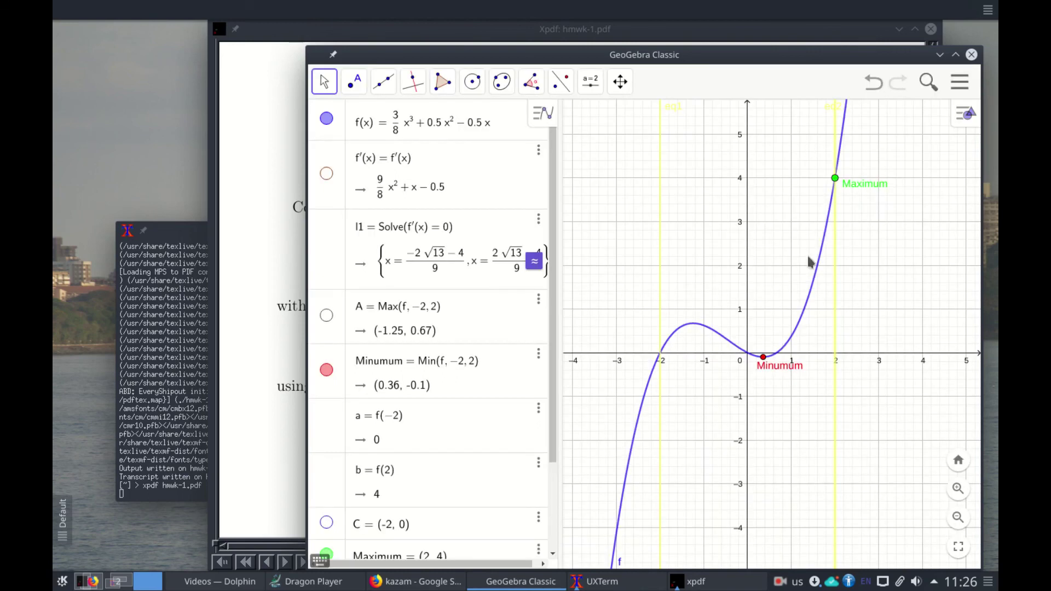
pyautogui.click(780, 582)
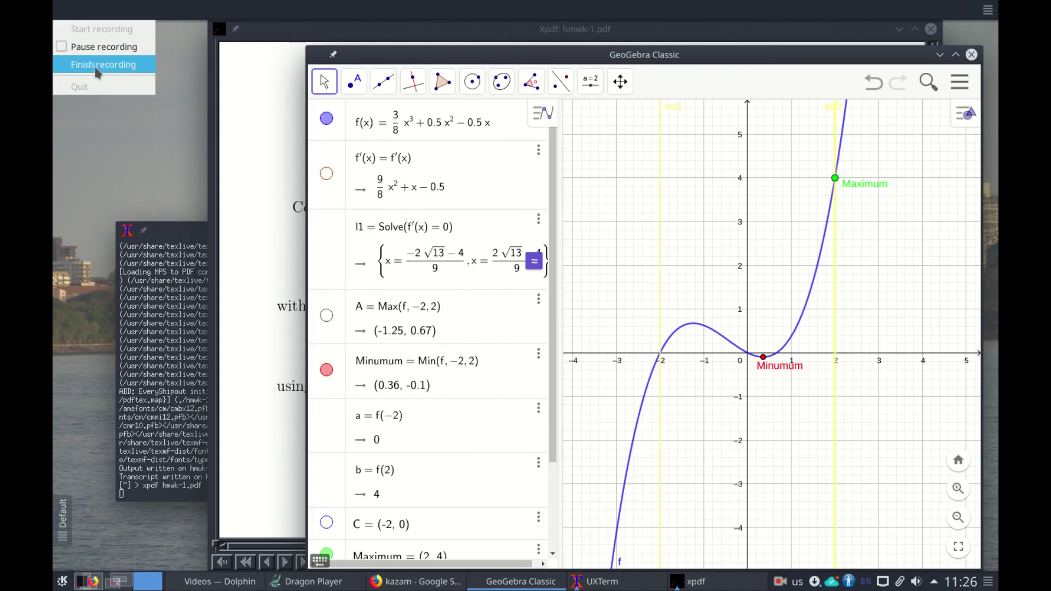